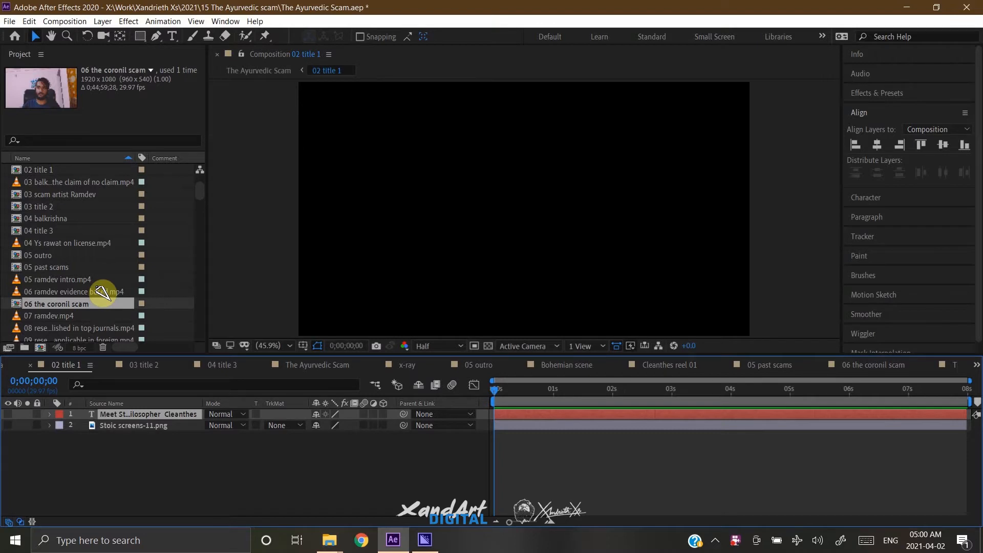
# Add the 20 pride of self.mp4 footage as the lowest layer of 02 title 1, and reveal its Scale at 0;00;02;20.
pyautogui.scroll(3, 111, 244)
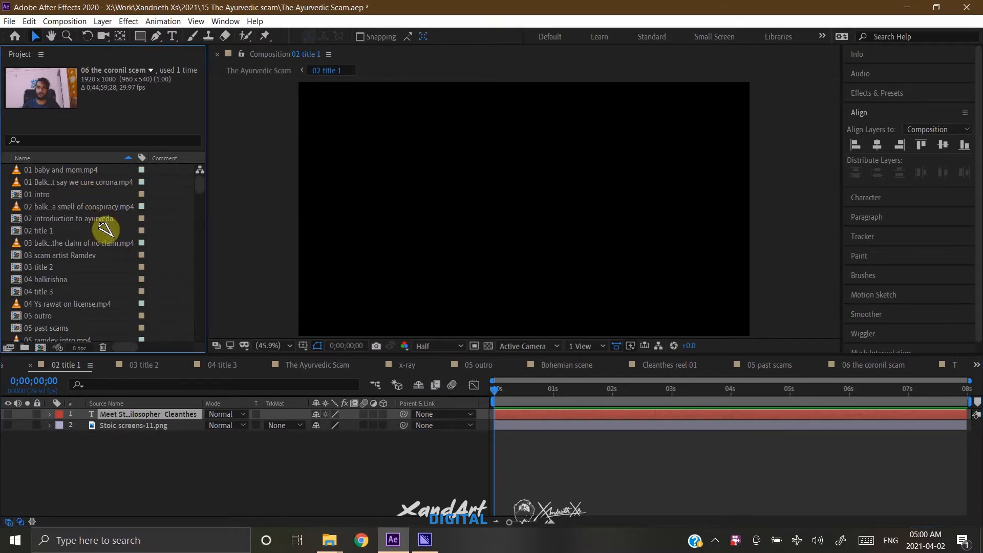
pyautogui.scroll(-4, 106, 248)
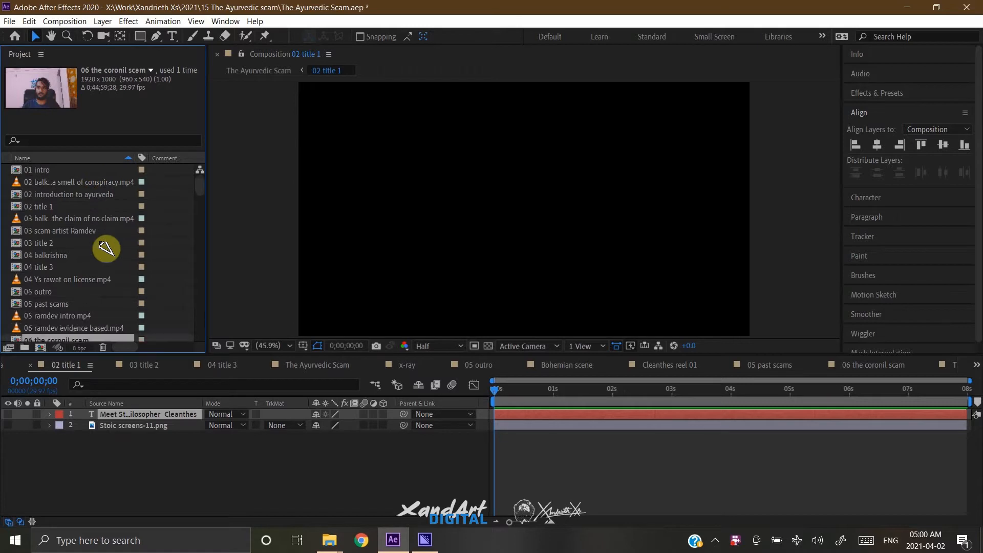
pyautogui.scroll(-4, 106, 249)
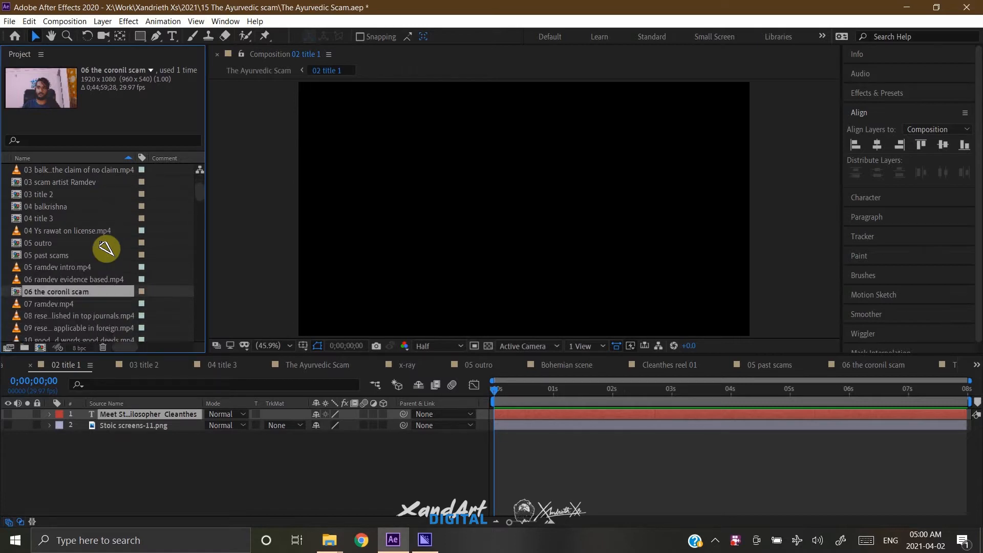
pyautogui.scroll(-1, 106, 248)
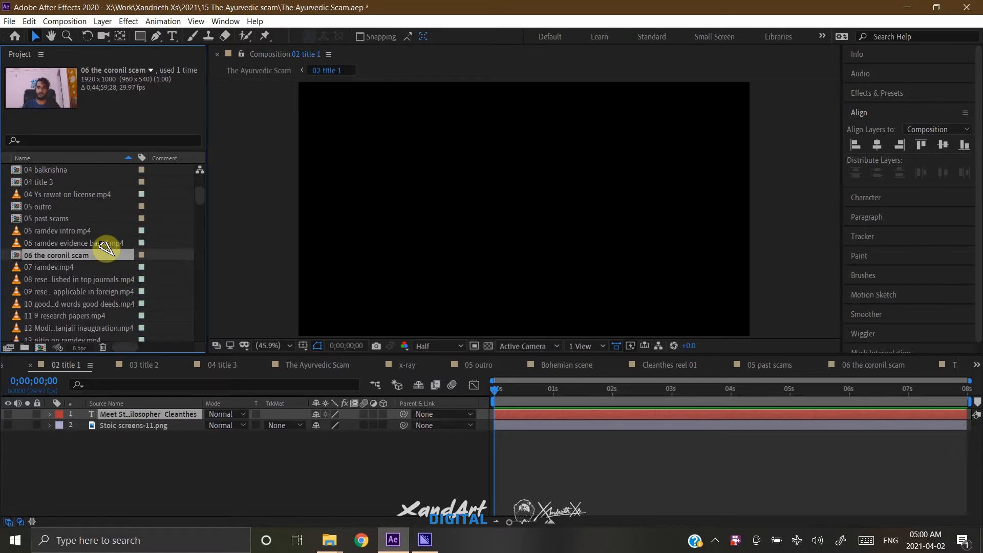
pyautogui.scroll(-1, 106, 248)
pyautogui.scroll(-1, 106, 248)
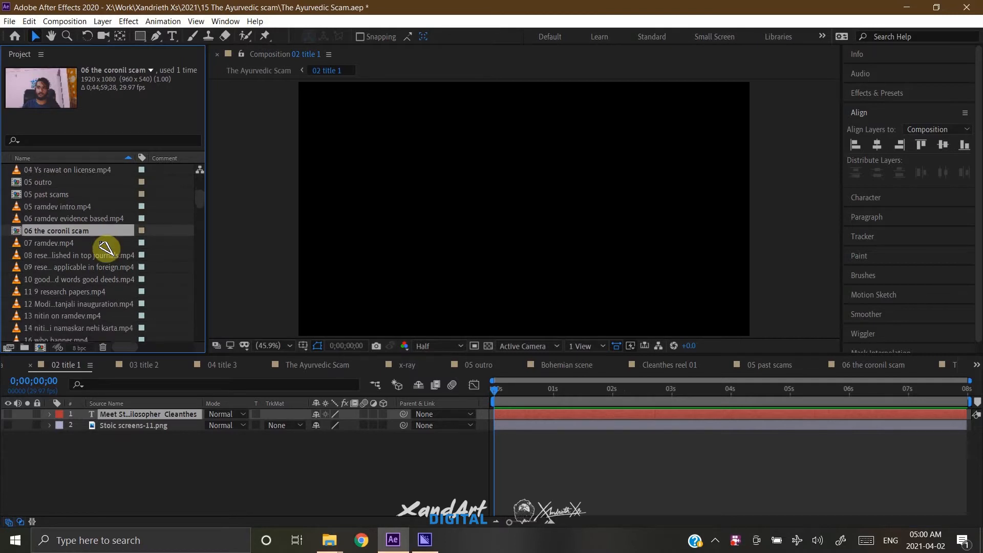
pyautogui.scroll(-1, 106, 248)
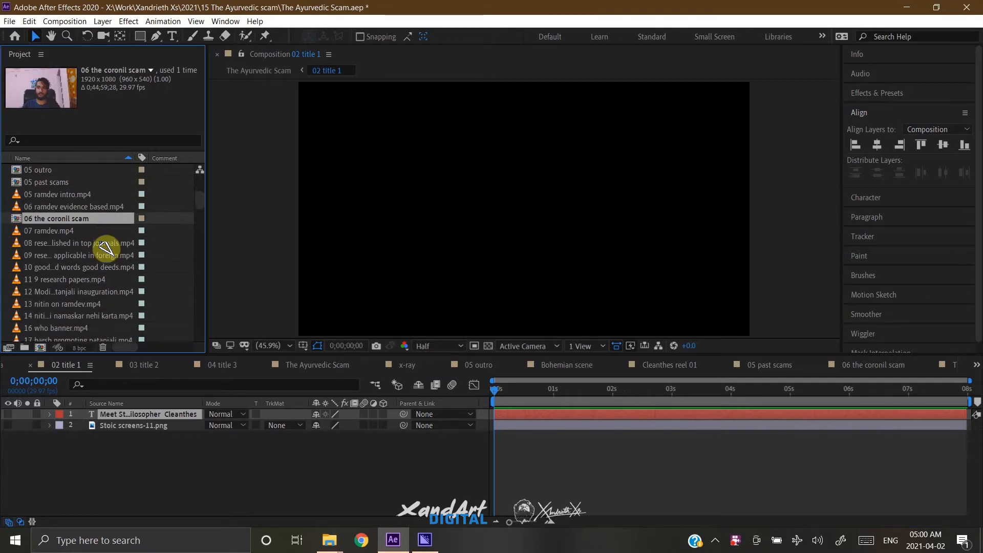
pyautogui.scroll(-1, 106, 248)
pyautogui.scroll(-2, 106, 248)
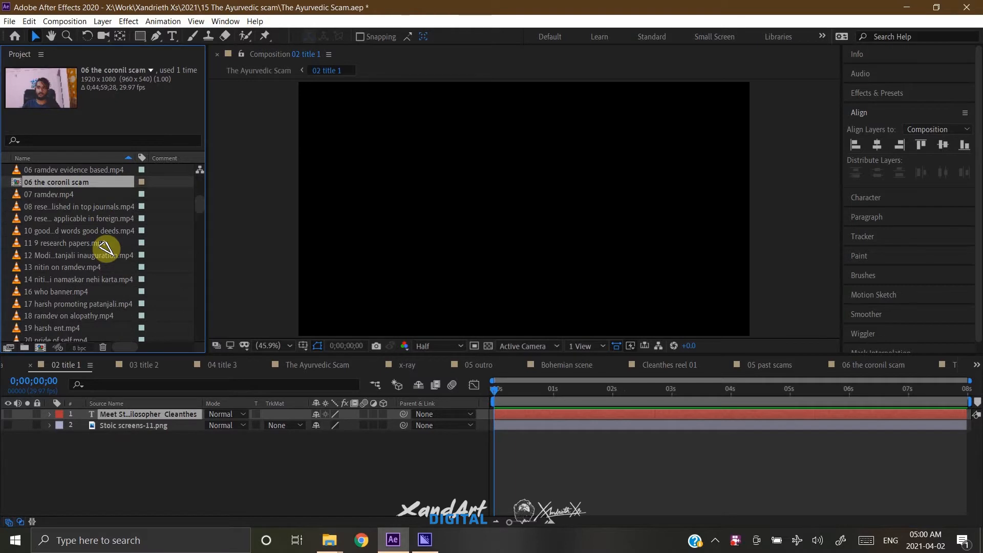
pyautogui.scroll(-4, 106, 249)
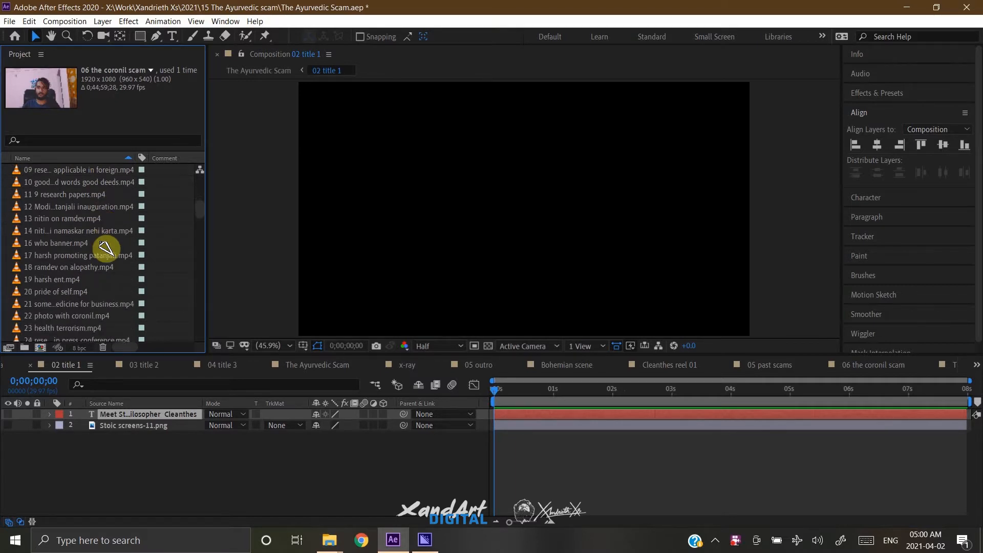
pyautogui.click(71, 293)
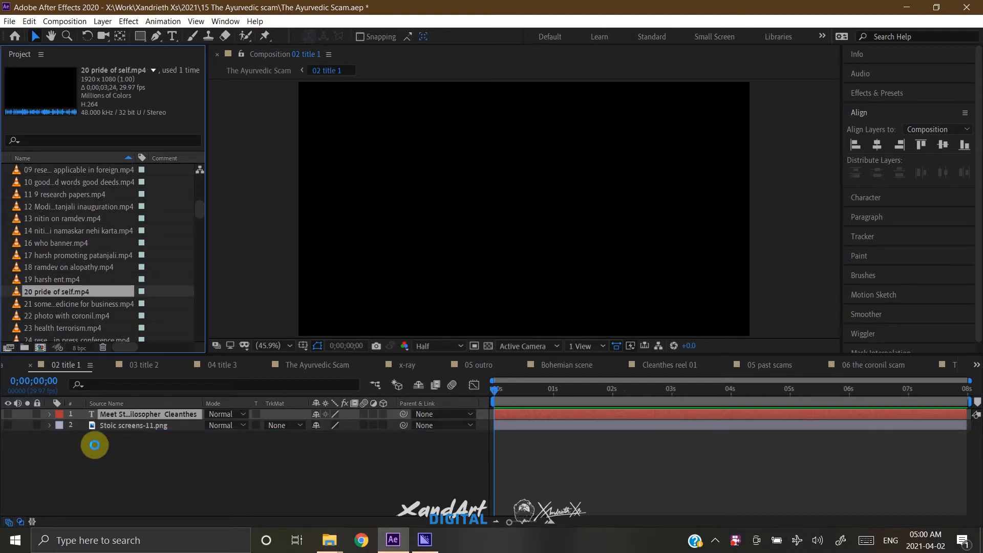
pyautogui.hotkey('ctrl', '/')
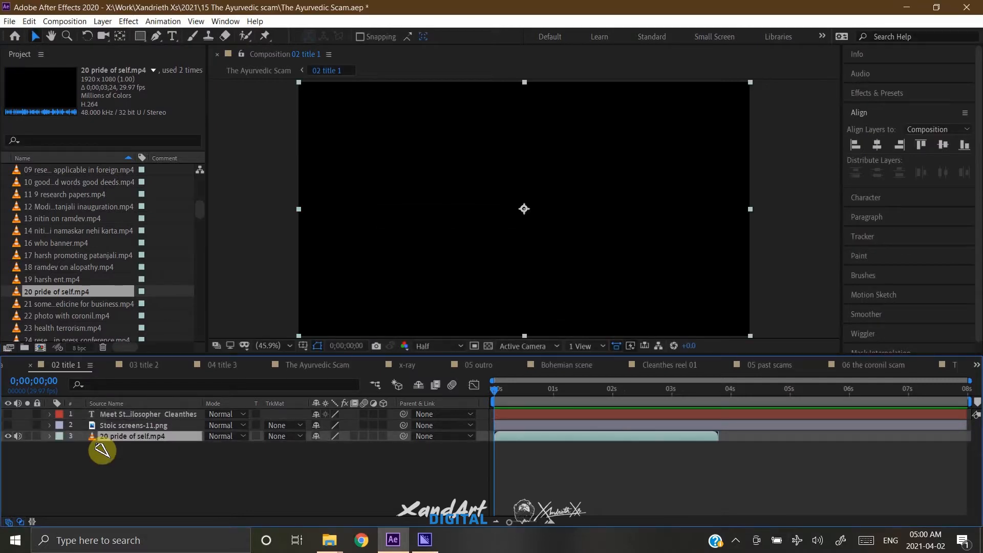
pyautogui.hotkey('shift', 'pagedown')
pyautogui.press('s')
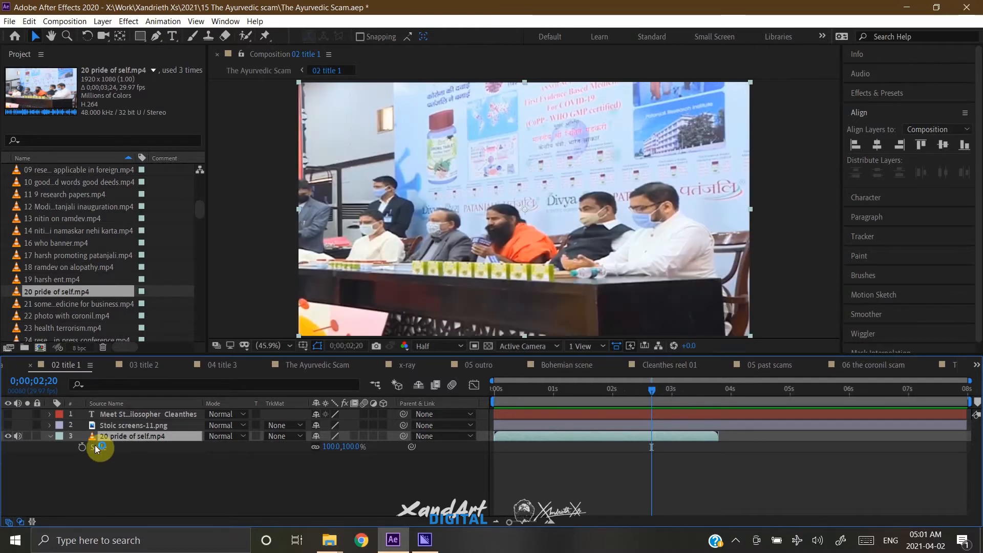
# Duplicate the 20 pride of self.mp4 layer, start the copy where the original ends, and move the playhead to the copy's end.
pyautogui.hotkey('ctrl', 'd')
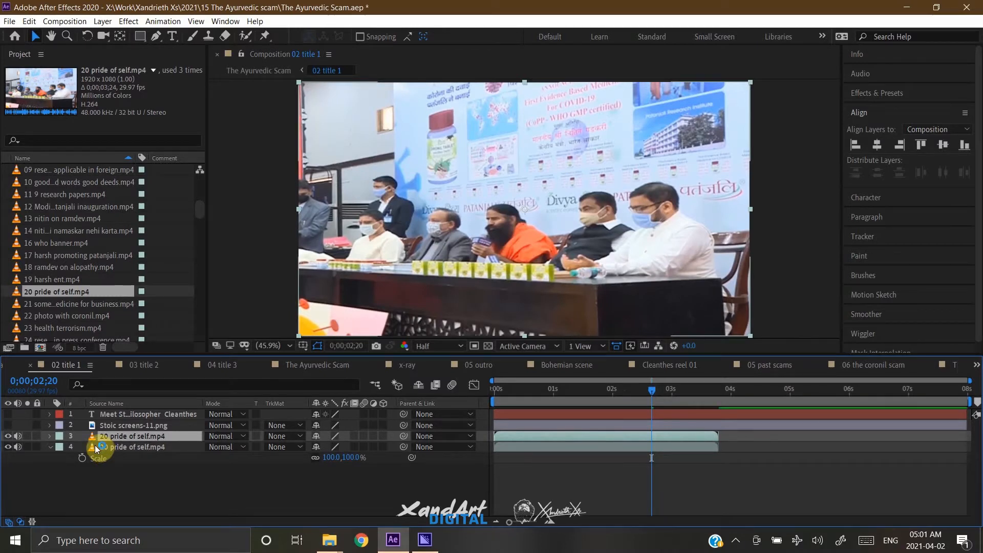
pyautogui.press('o')
pyautogui.press('[')
pyautogui.press('o')
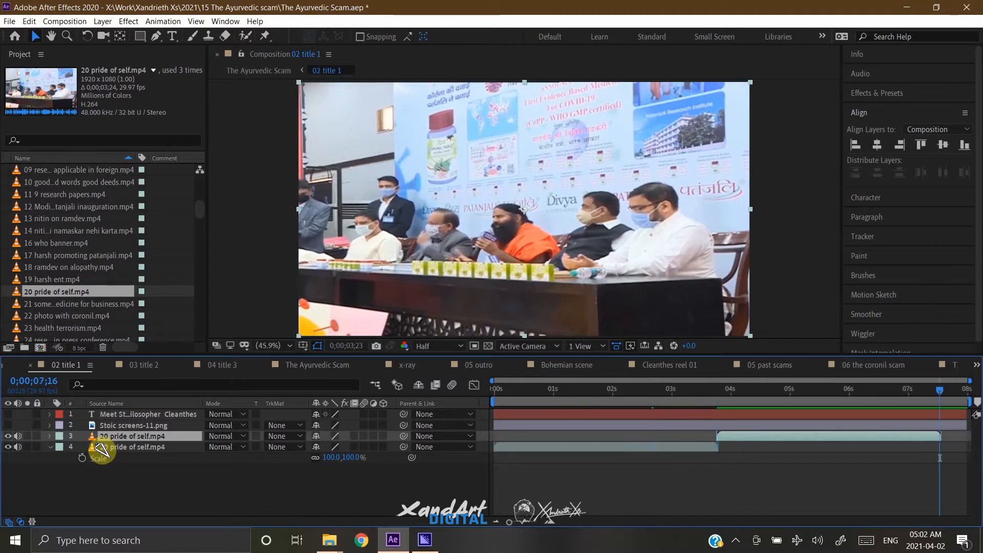
# Duplicate the 20 pride of self.mp4 footage item in the project.
pyautogui.scroll(-2, 74, 323)
pyautogui.scroll(-1, 74, 323)
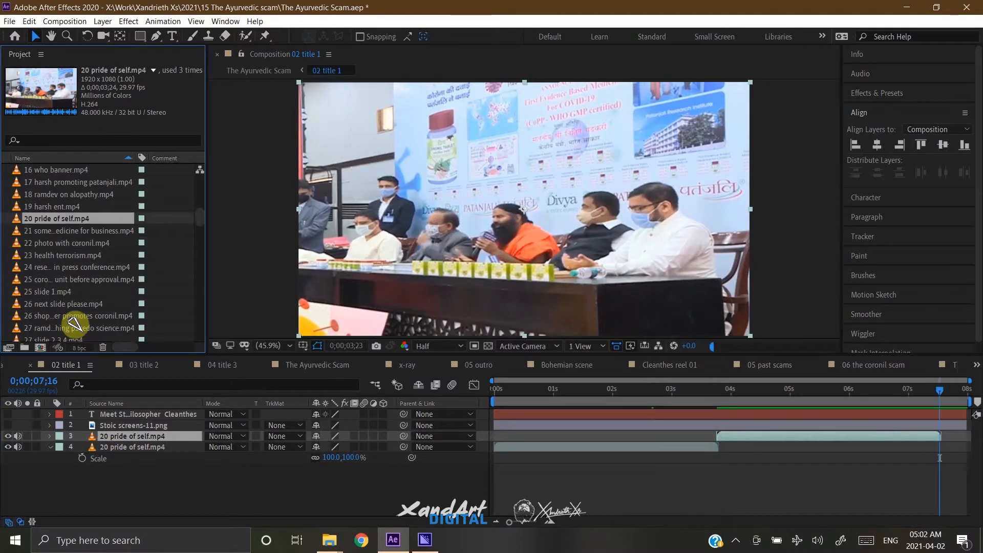
pyautogui.scroll(-3, 74, 324)
pyautogui.scroll(-4, 50, 255)
pyautogui.scroll(-3, 50, 254)
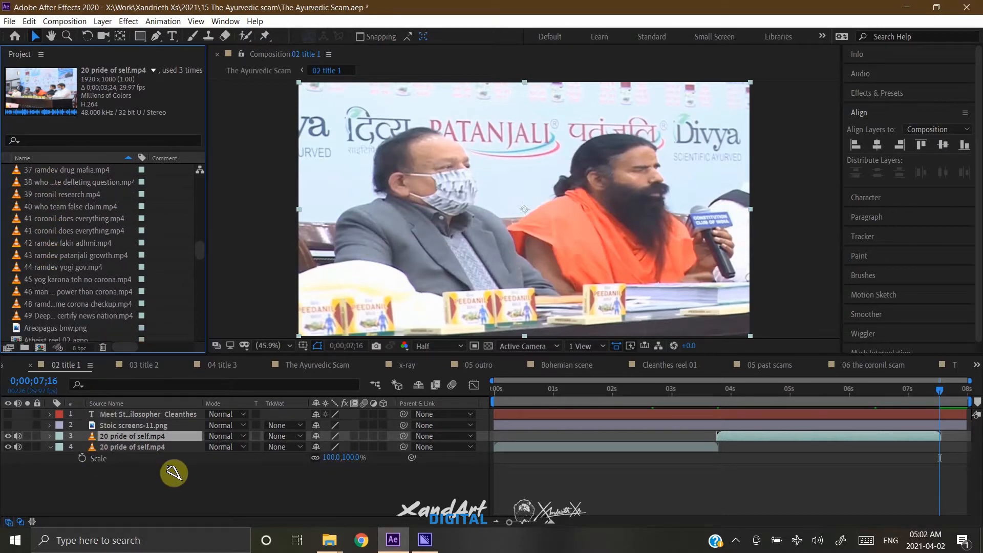
pyautogui.hotkey('ctrl', 'd')
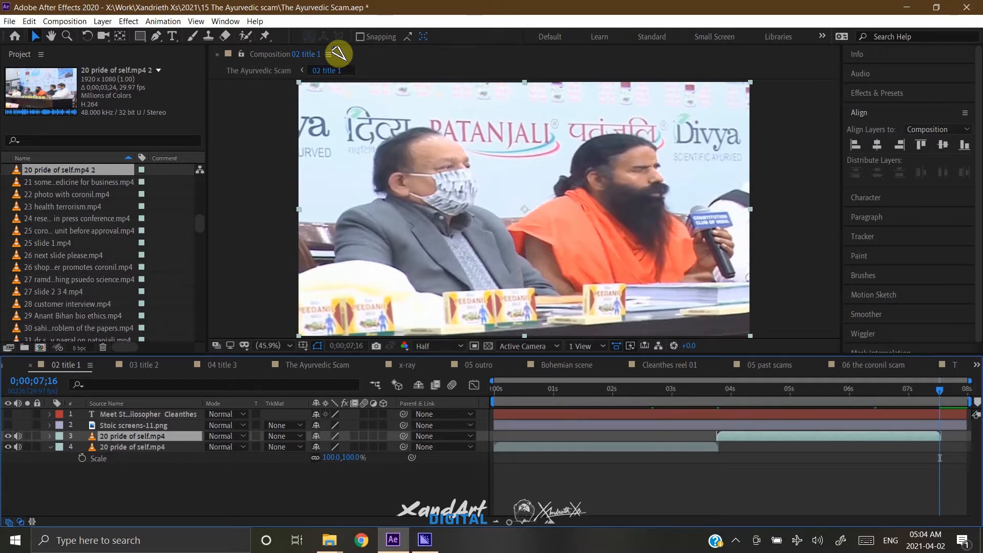
# Create a composition-sized solid with the colour 414141 above the video clips.
pyautogui.hotkey('ctrl', 'k')
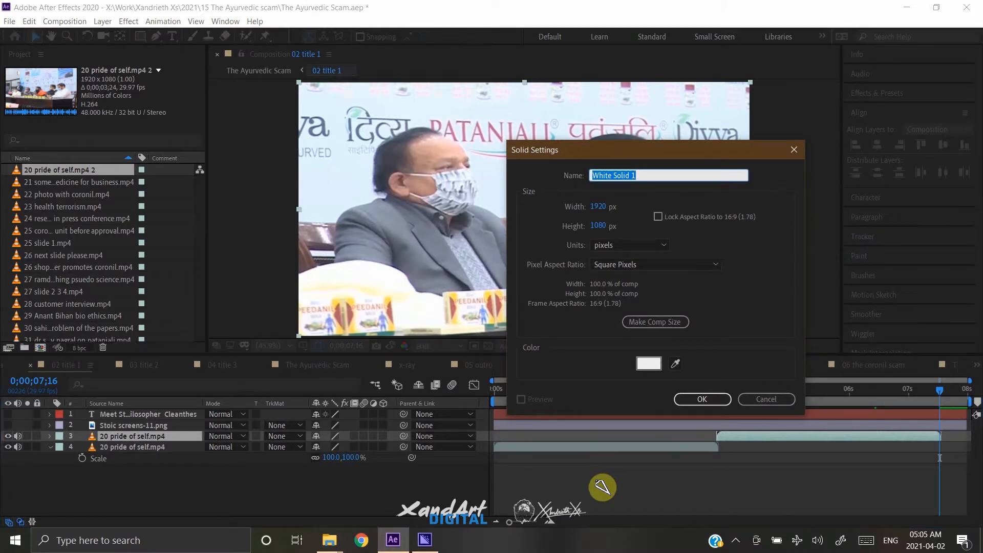
pyautogui.click(657, 365)
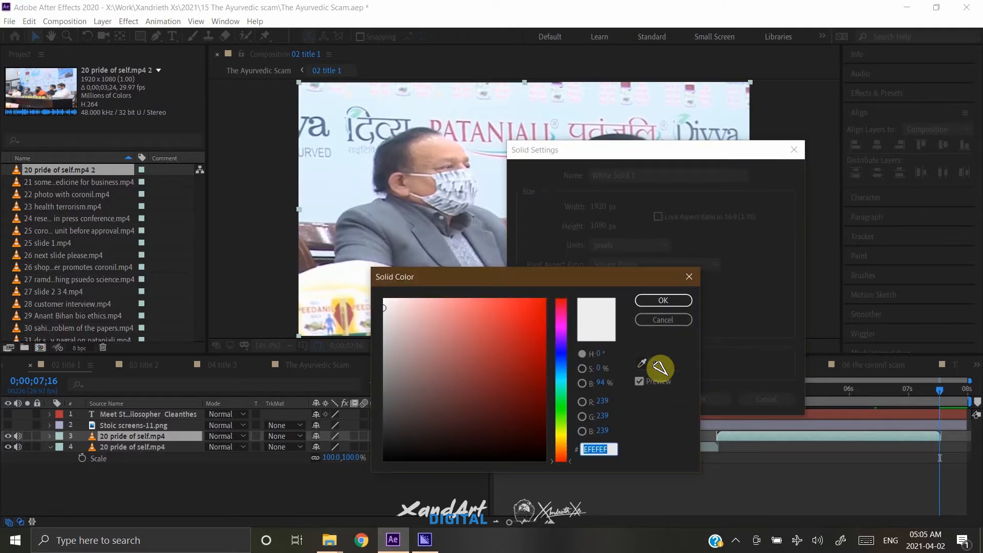
pyautogui.write('414141')
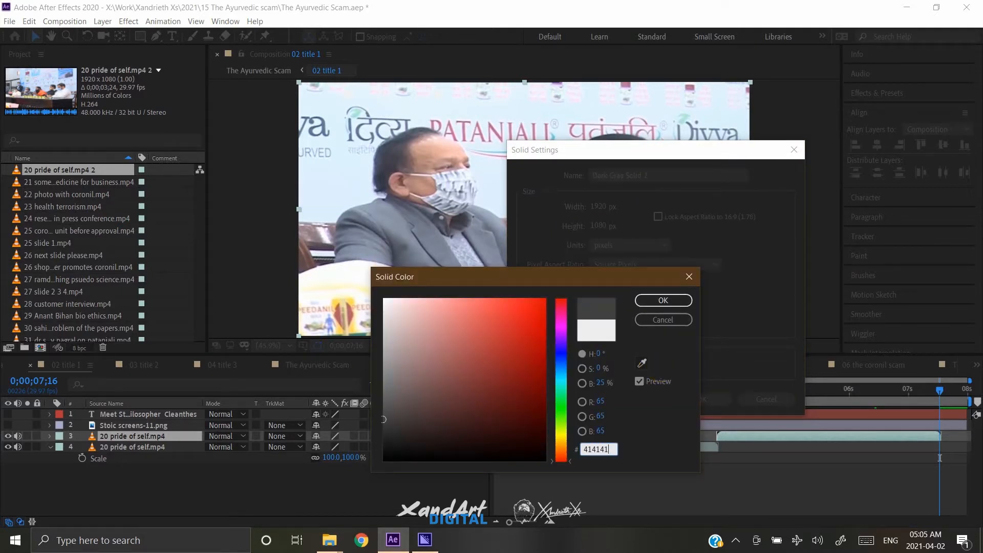
pyautogui.press('Return')
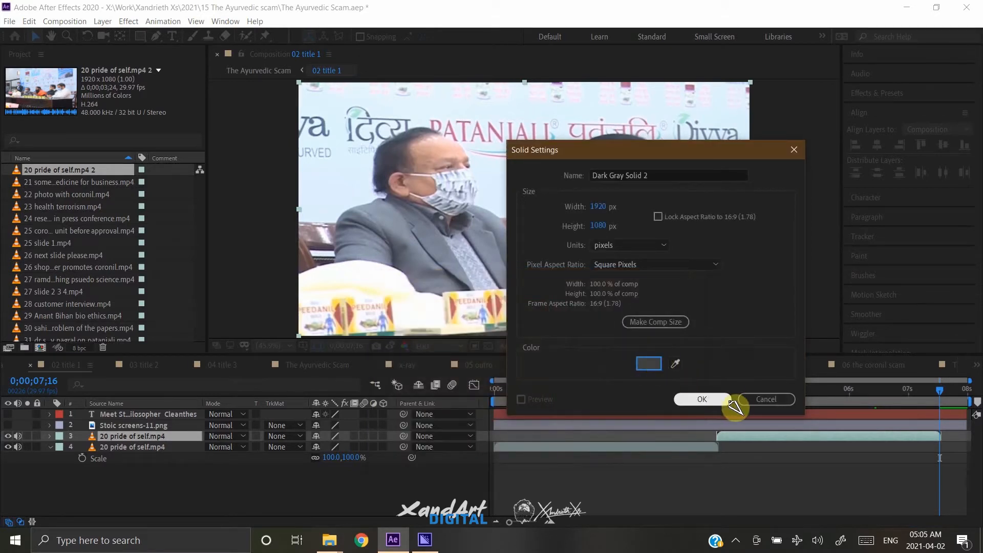
pyautogui.click(702, 399)
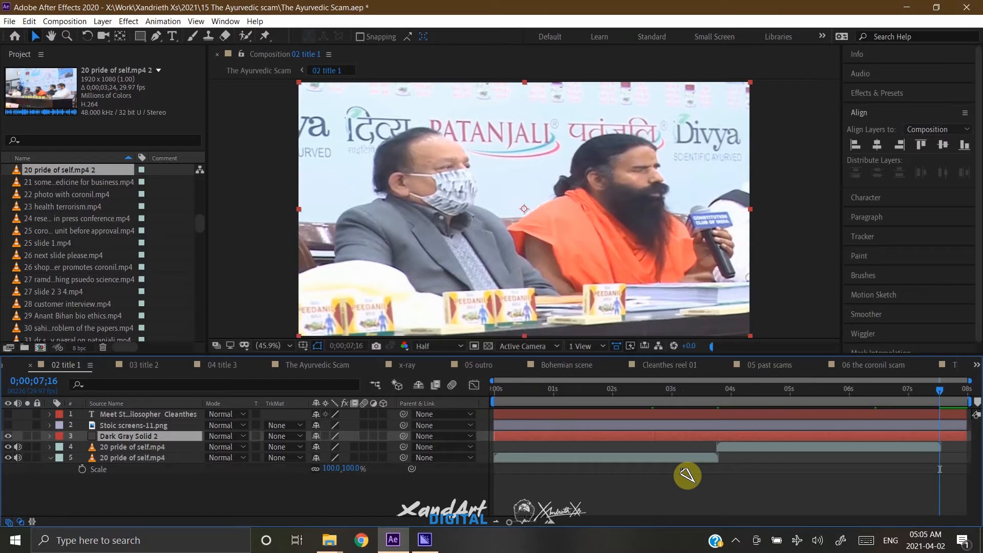
# Duplicate the second 20 pride of self.mp4 layer and start the copy at 0;00;07;16.
pyautogui.click(180, 448)
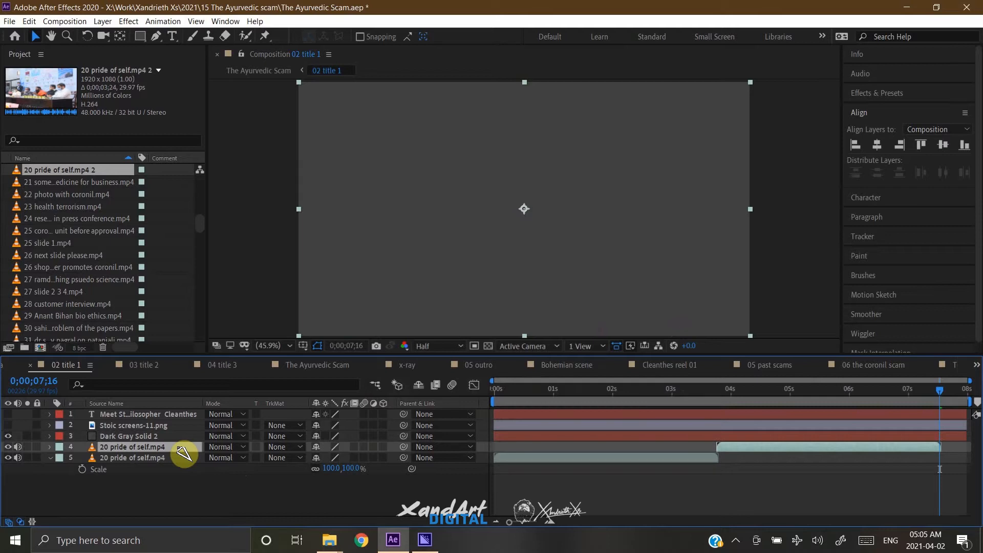
pyautogui.hotkey('ctrl', 'd')
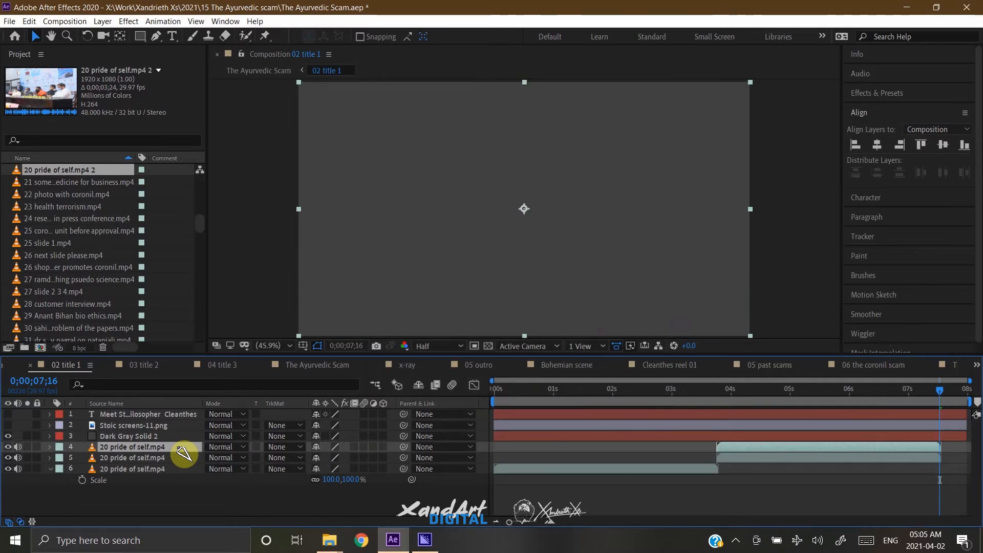
pyautogui.press('[')
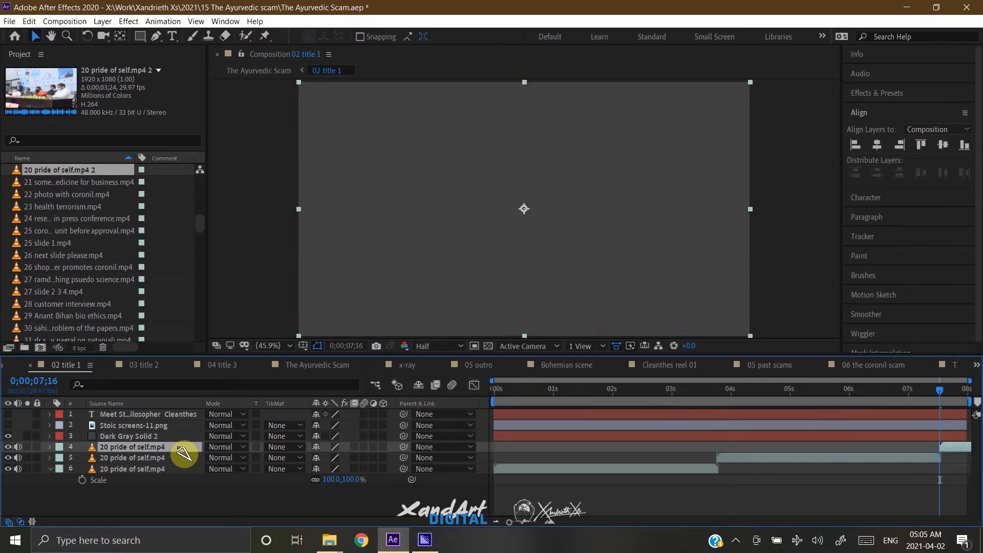
# Set the dark gray solid layer's blending mode to Color.
pyautogui.click(137, 436)
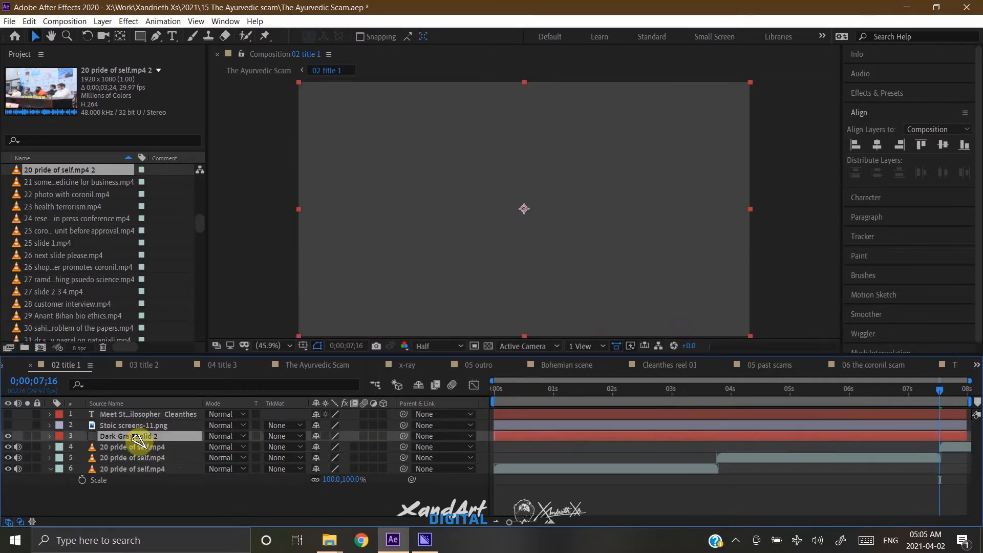
pyautogui.click(244, 436)
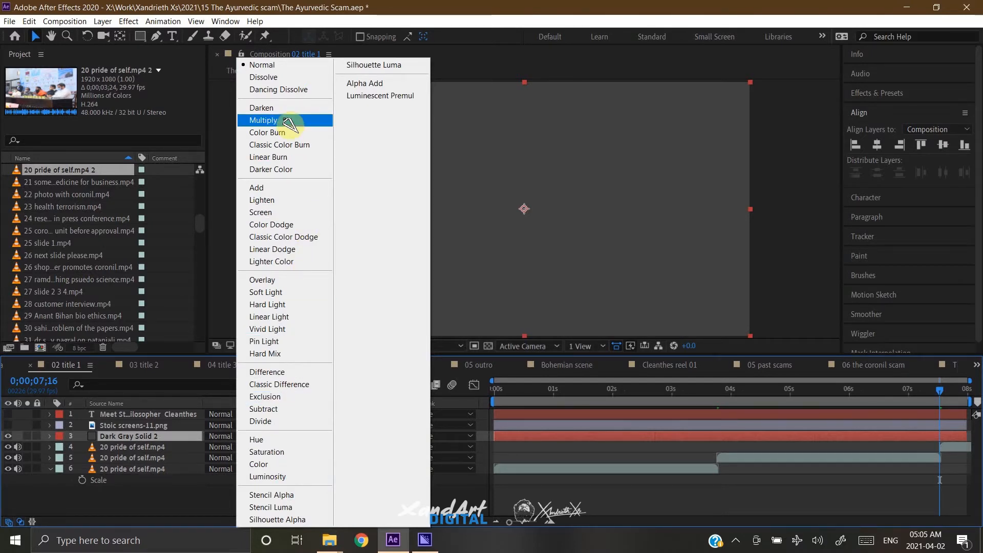
pyautogui.click(295, 465)
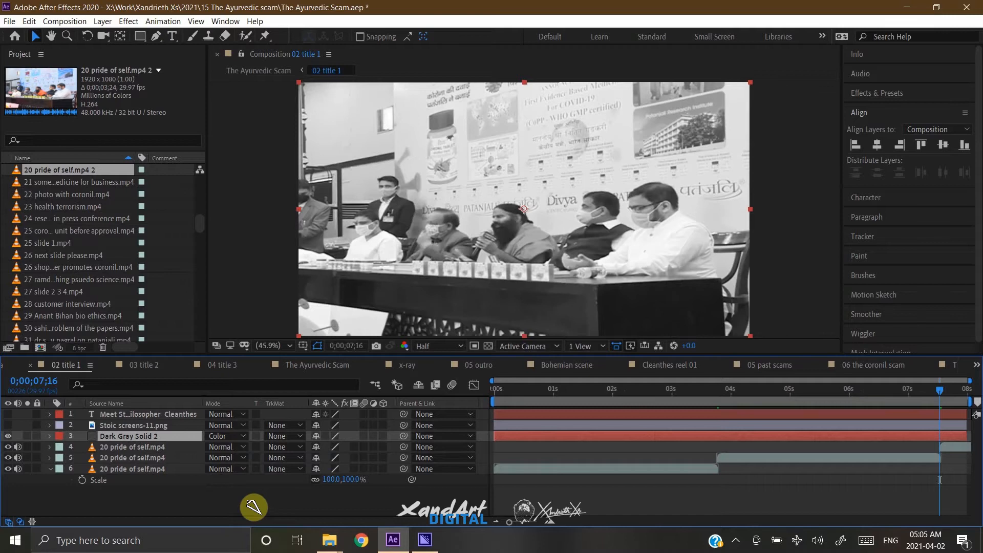
# Create a 1920 x 1080 px solid layer with the orange colour F38020.
pyautogui.hotkey('ctrl', 'alt', 'y')
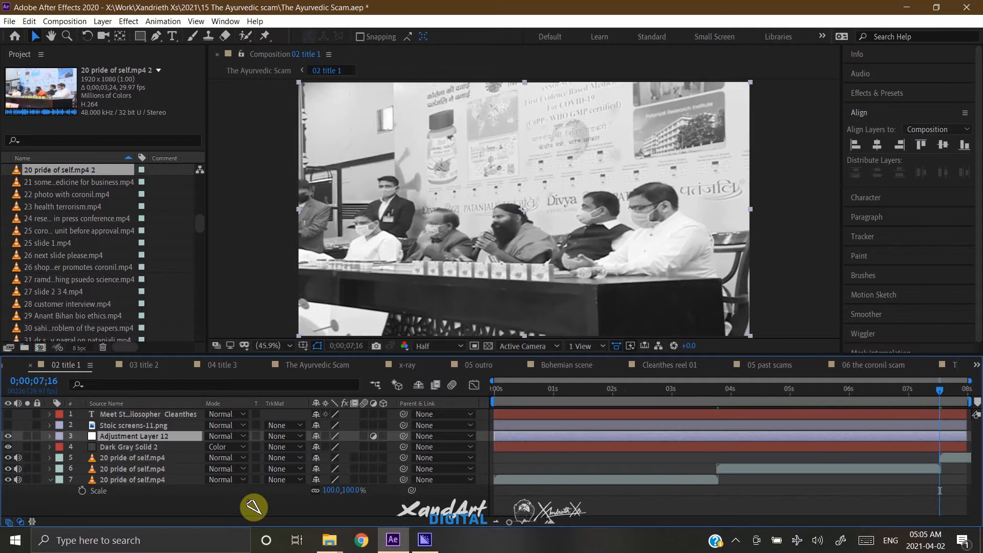
pyautogui.press('Delete')
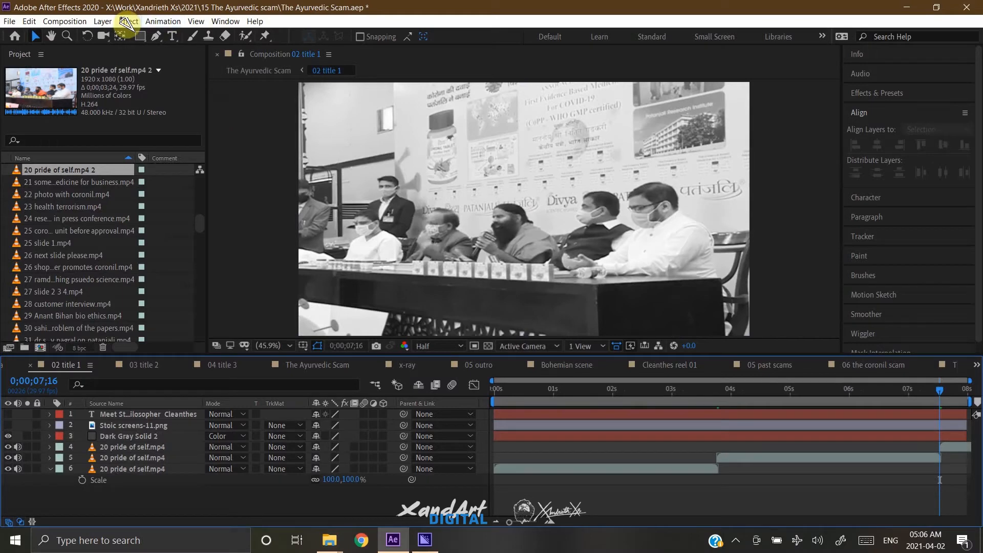
pyautogui.click(105, 21)
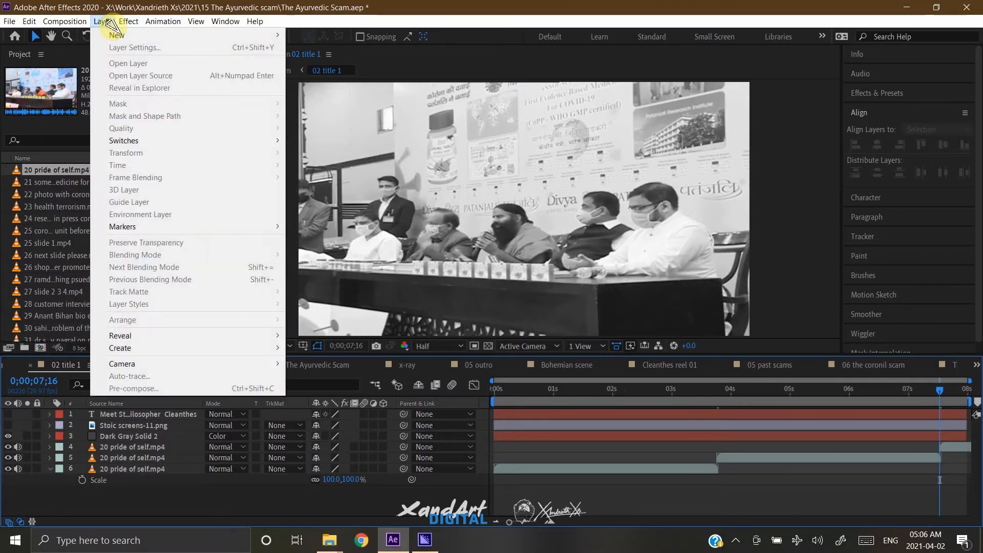
pyautogui.moveTo(131, 35)
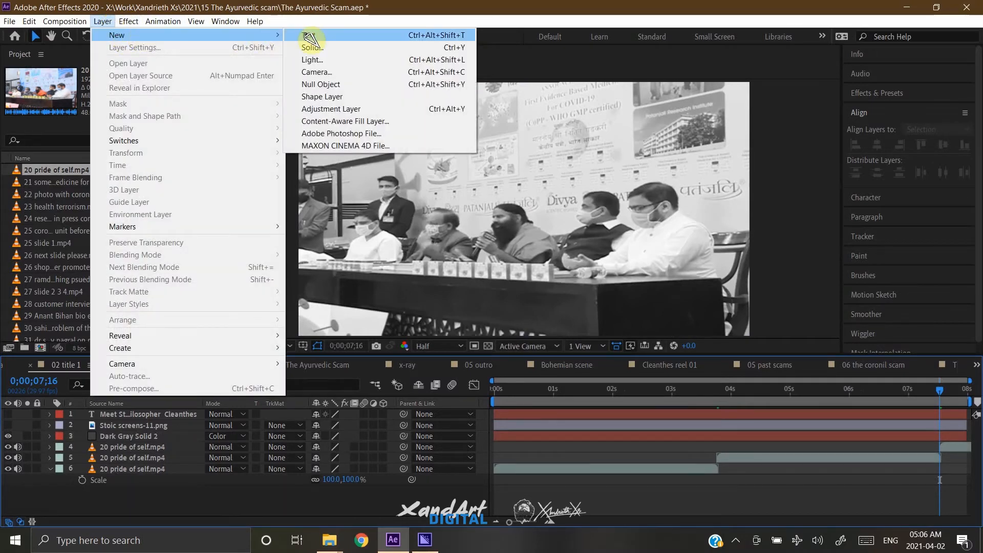
pyautogui.click(327, 47)
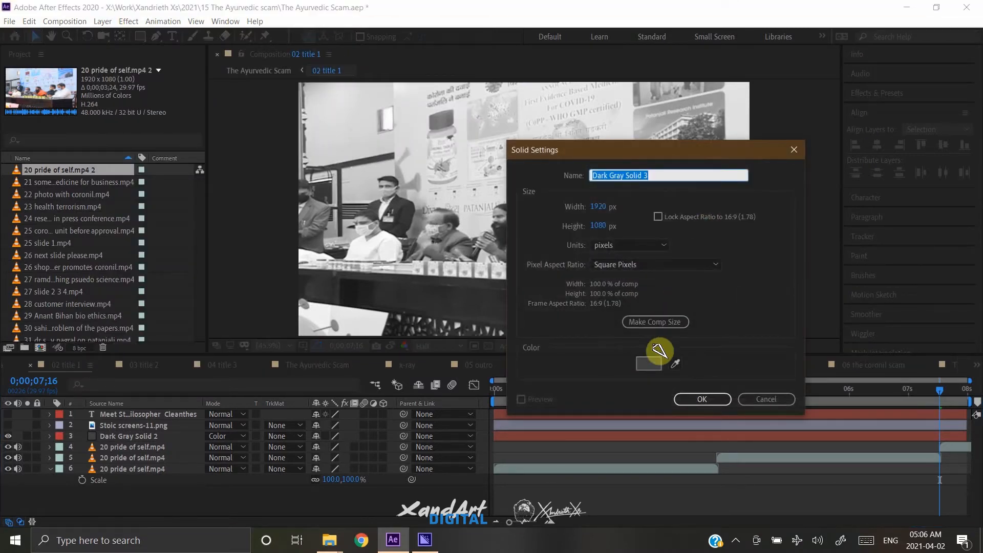
pyautogui.click(650, 363)
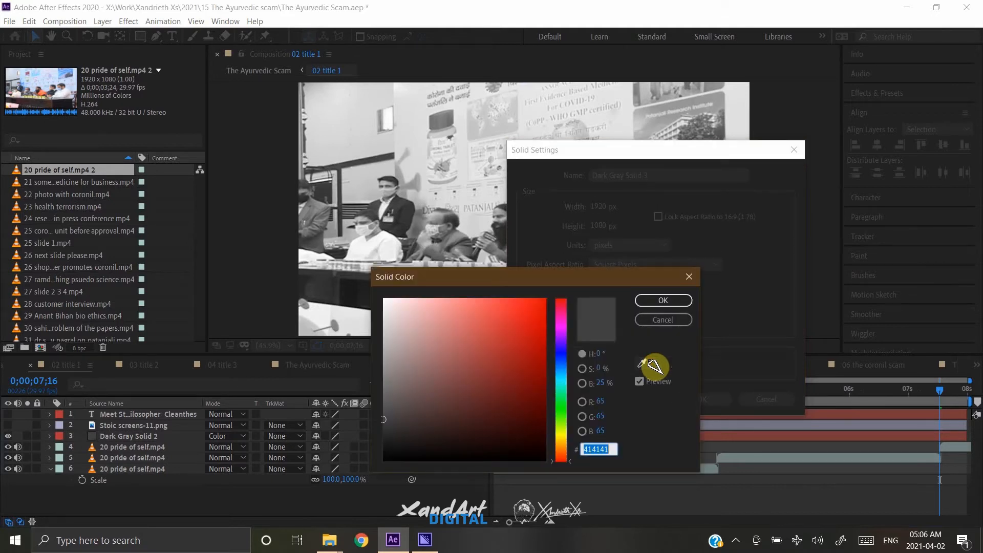
pyautogui.write('F')
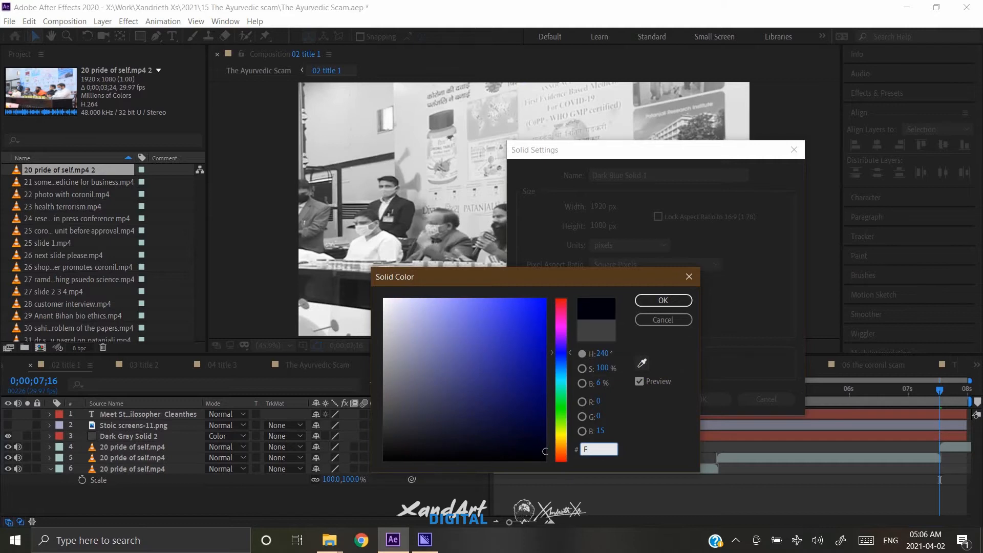
pyautogui.write('3802')
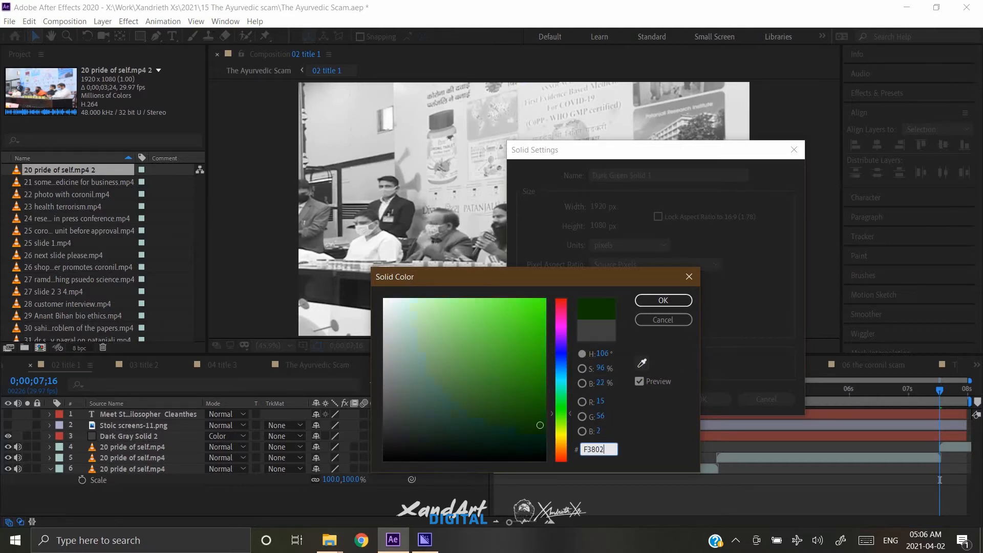
pyautogui.write('0')
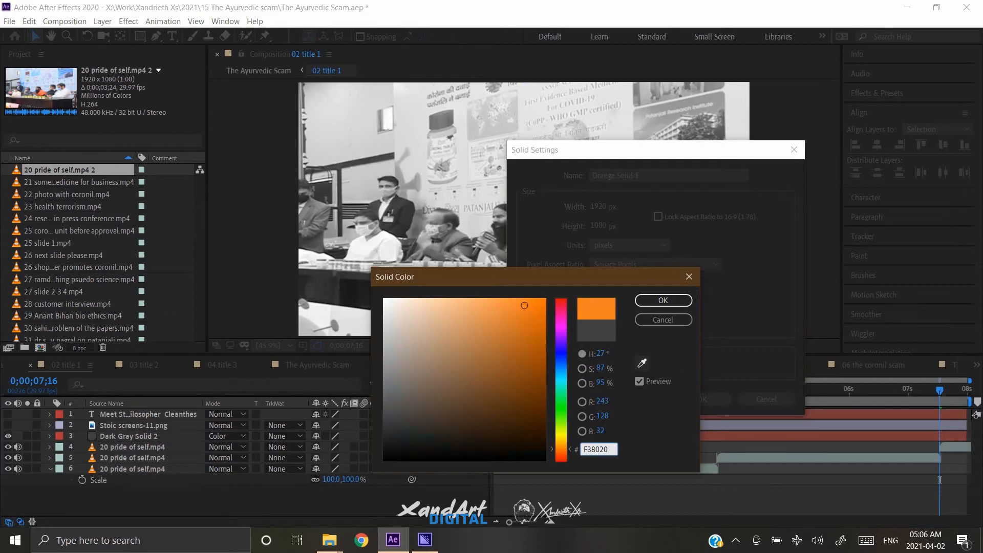
pyautogui.click(663, 301)
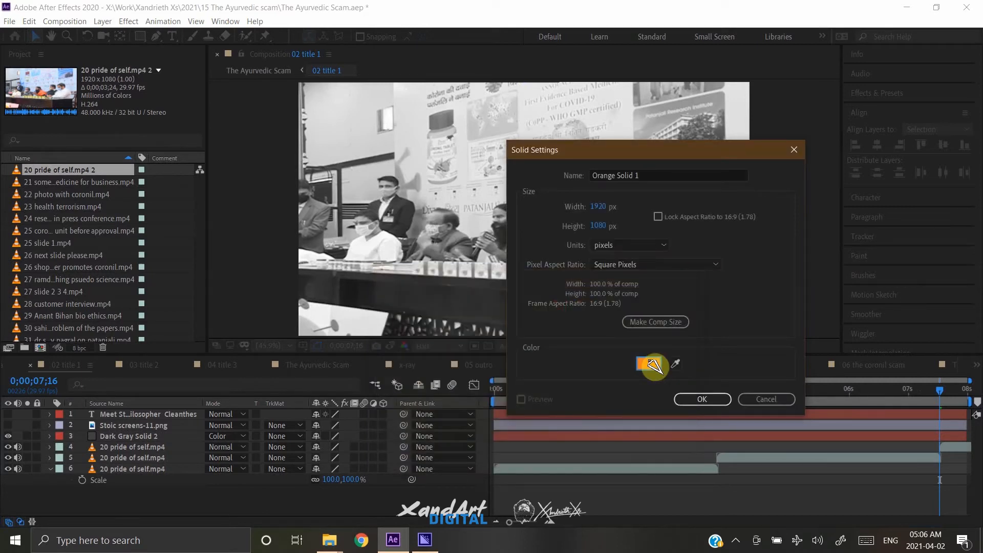
pyautogui.click(710, 402)
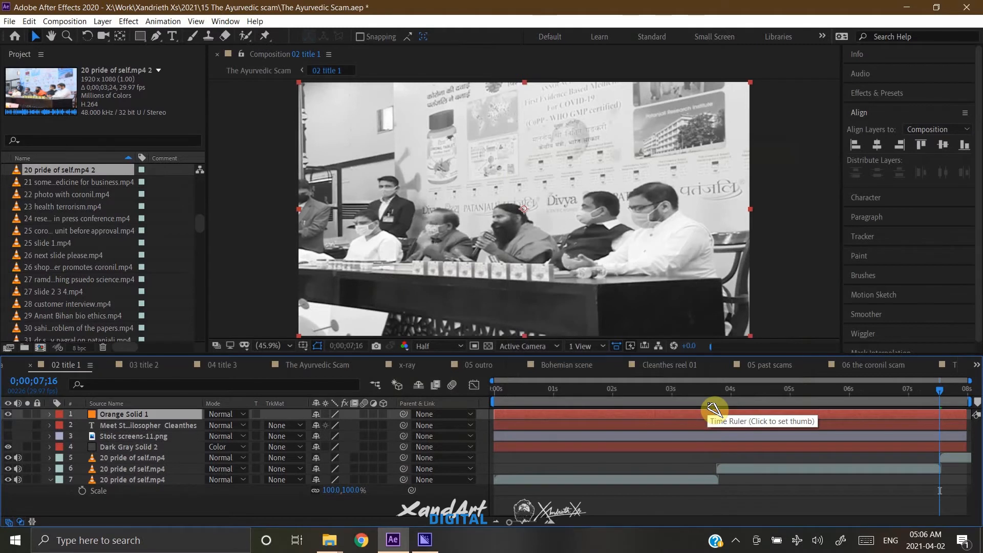
# Move the orange solid directly above the dark gray solid and set its blending mode to Multiply.
pyautogui.hotkey('ctrl', '[')
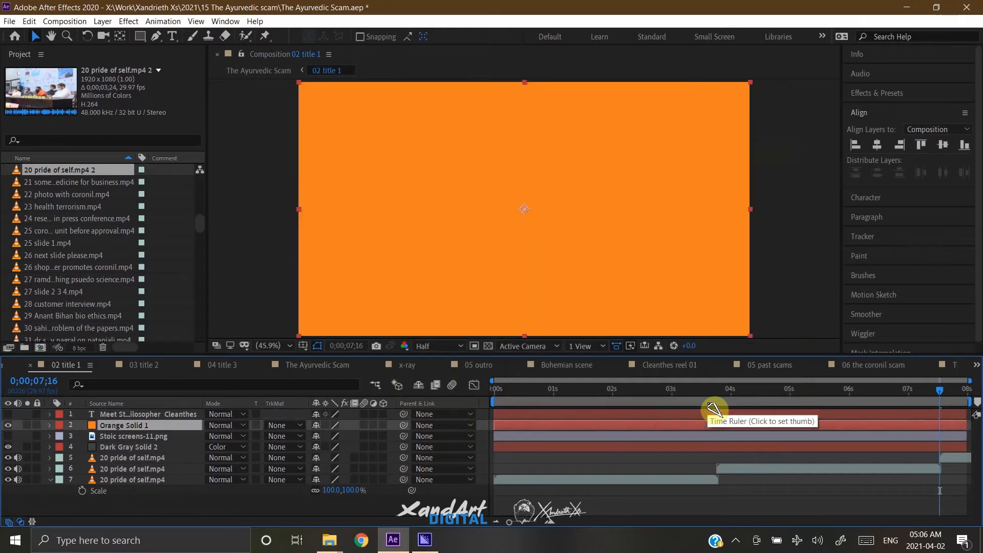
pyautogui.hotkey('ctrl', '[')
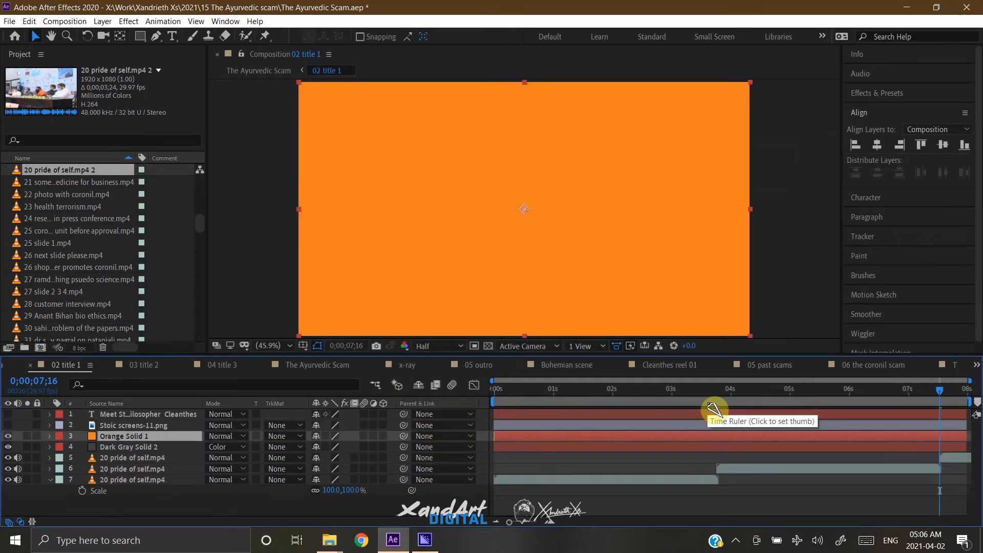
pyautogui.click(238, 436)
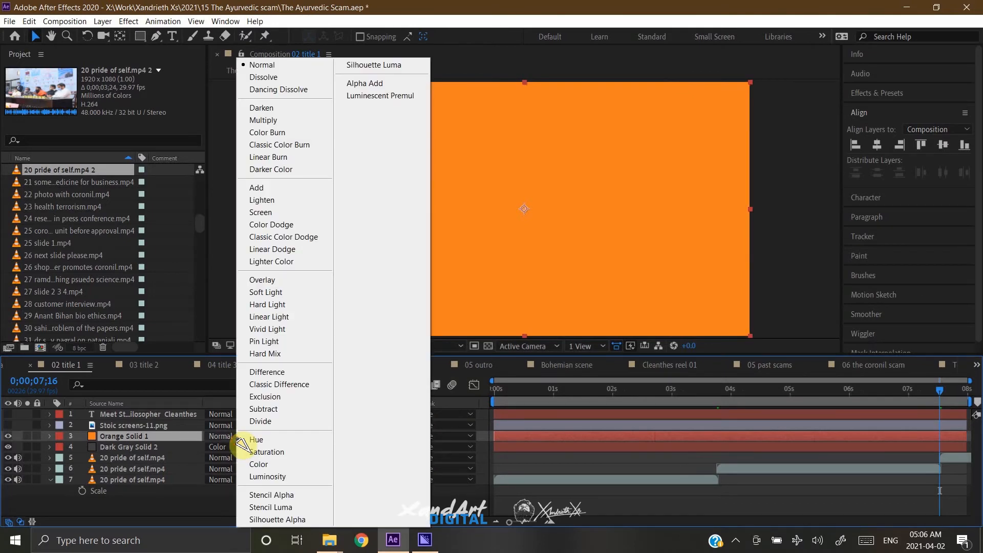
pyautogui.click(293, 123)
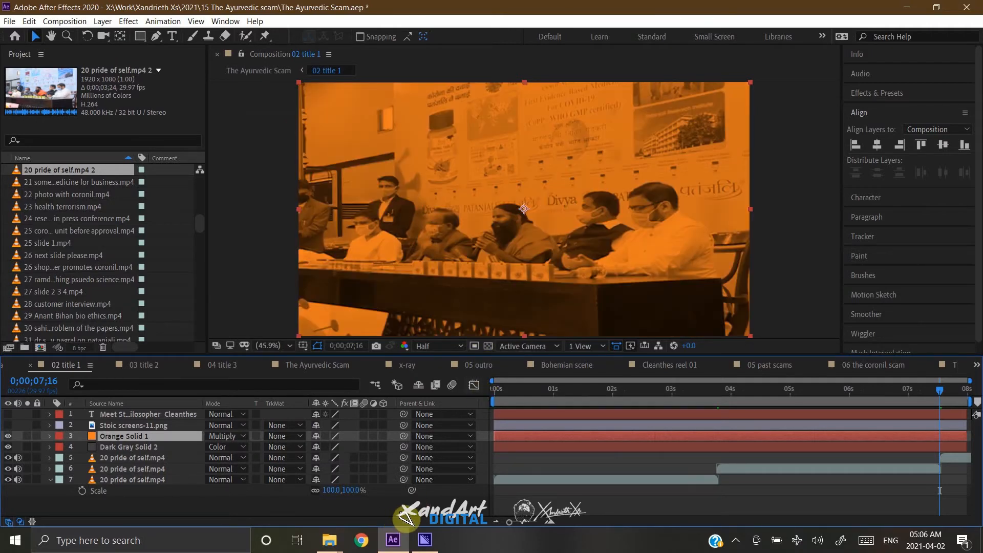
# Make the title text layer visible and replace its text with "Introduction to ayurveda".
pyautogui.hotkey('shift', 'pageup')
pyautogui.hotkey('shift', 'pageup')
pyautogui.hotkey('shift', 'pageup')
pyautogui.hotkey('shift', 'pageup')
pyautogui.hotkey('shift', 'pageup')
pyautogui.hotkey('shift', 'pageup')
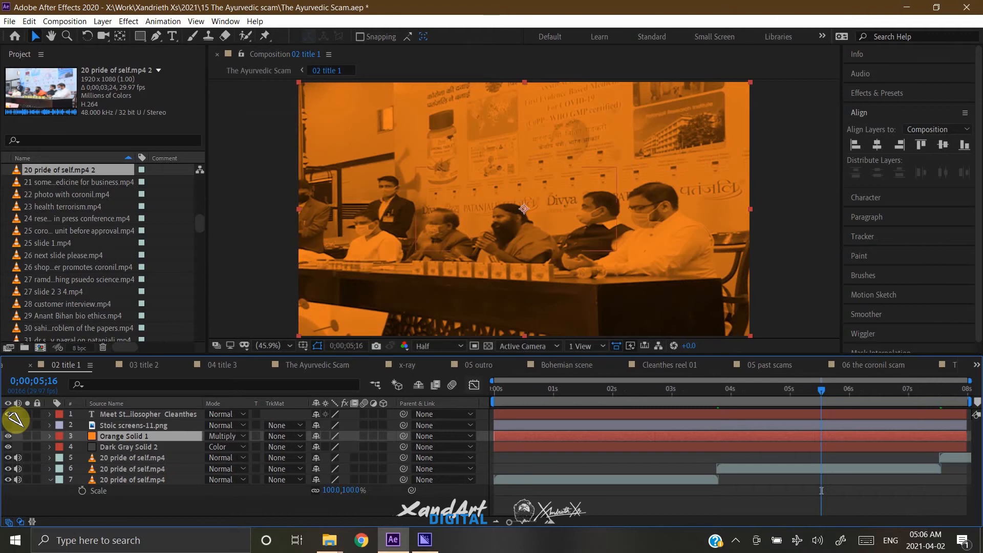
pyautogui.click(765, 417)
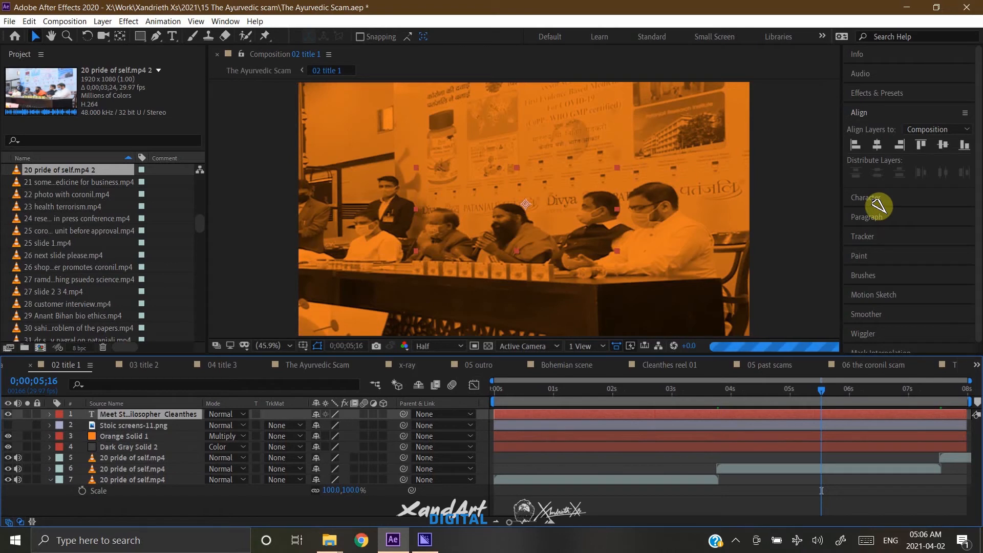
pyautogui.click(172, 35)
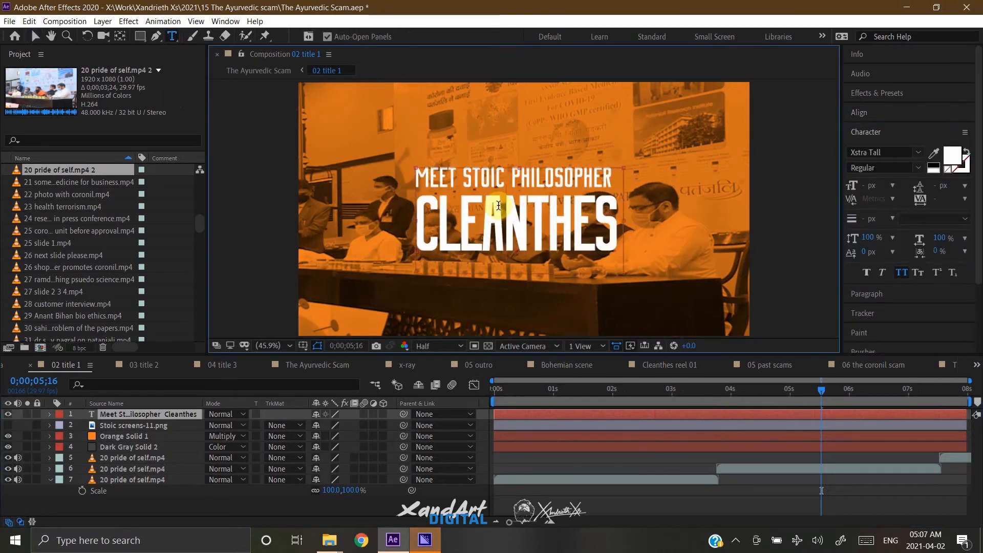
pyautogui.hotkey('ctrl', 'a')
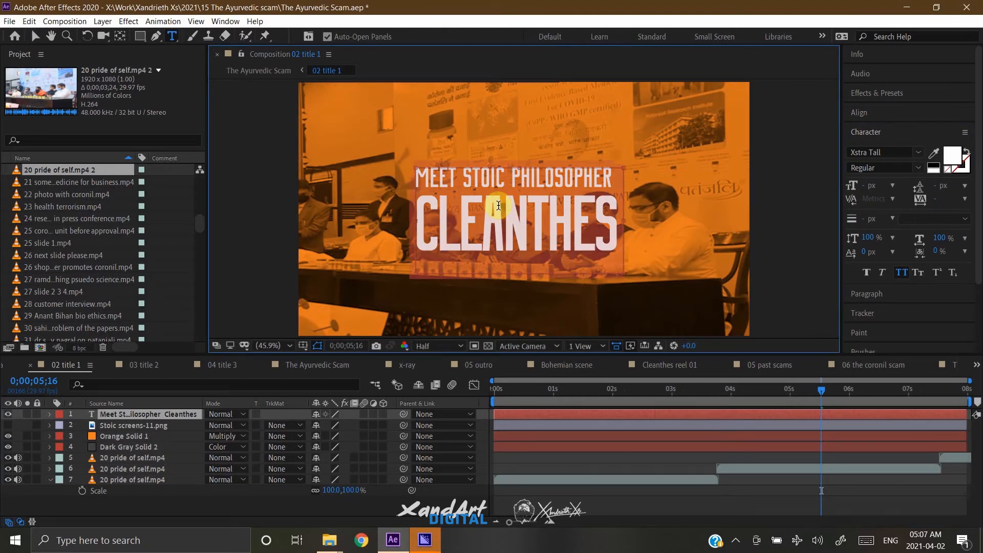
pyautogui.click(498, 206)
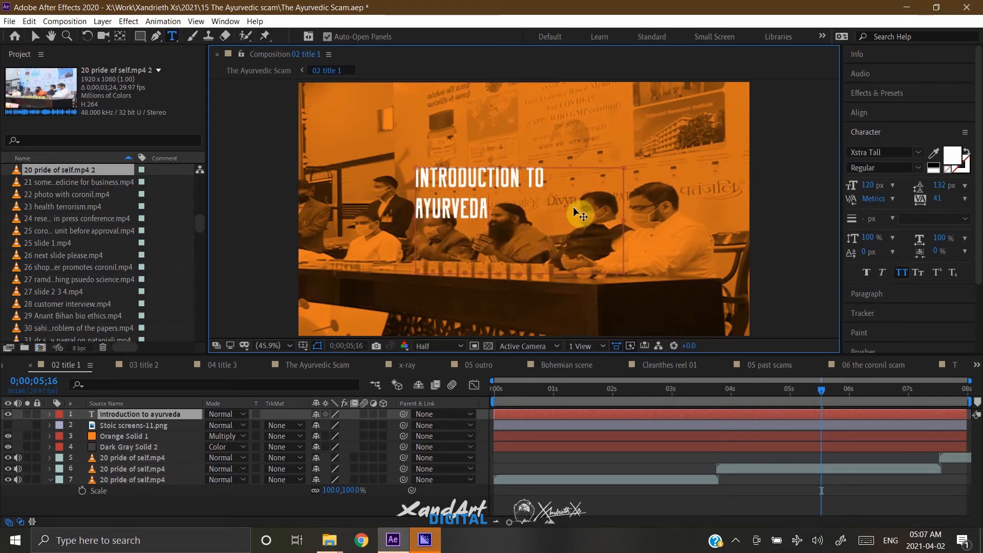
# Set the title text's font to Samarkan and its tracking to 0.
pyautogui.click(890, 148)
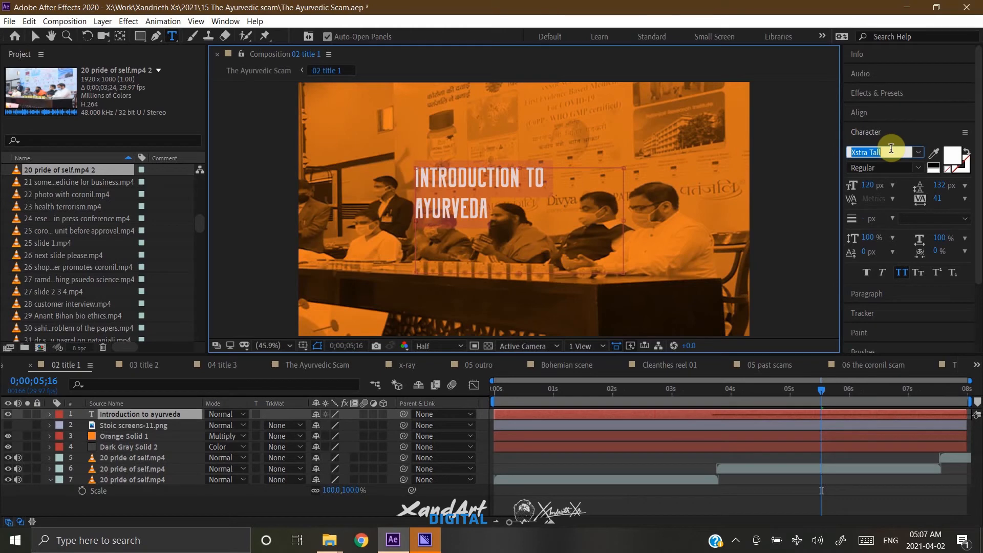
pyautogui.write('s')
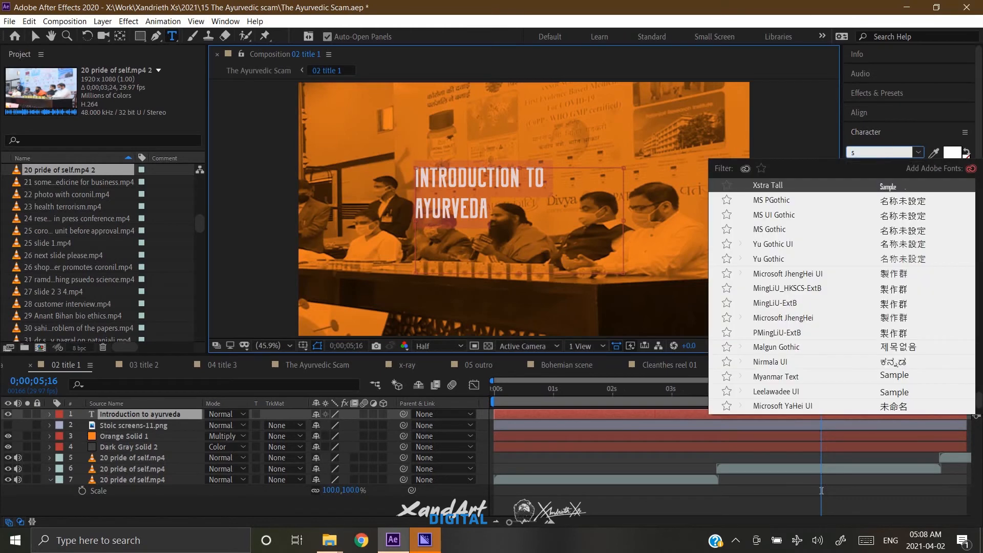
pyautogui.write('a')
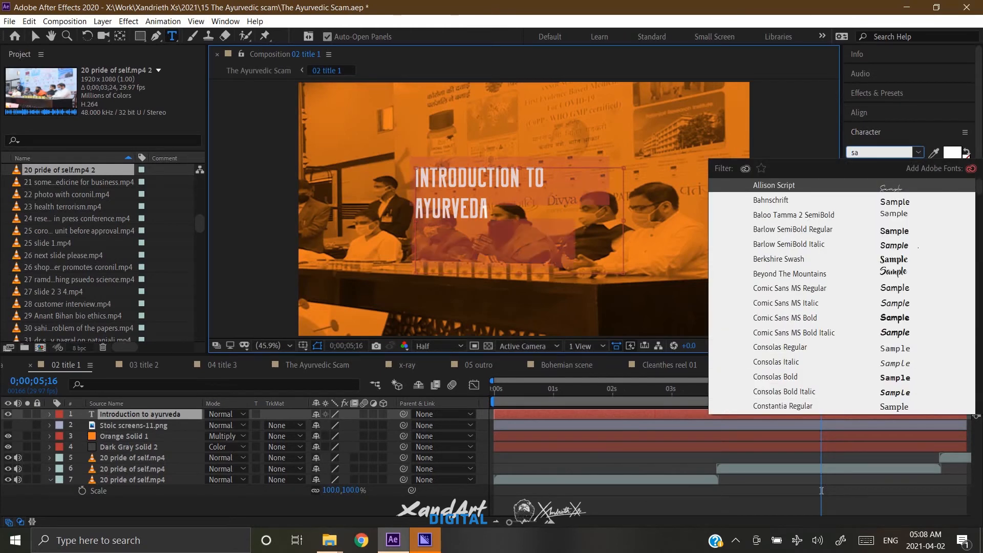
pyautogui.write('ma')
pyautogui.click(822, 186)
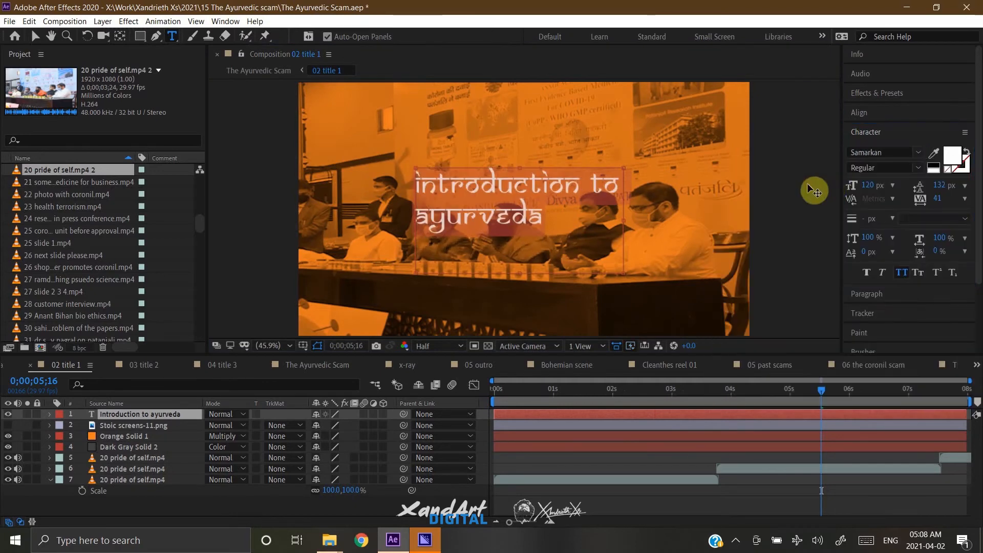
pyautogui.click(965, 199)
pyautogui.click(947, 274)
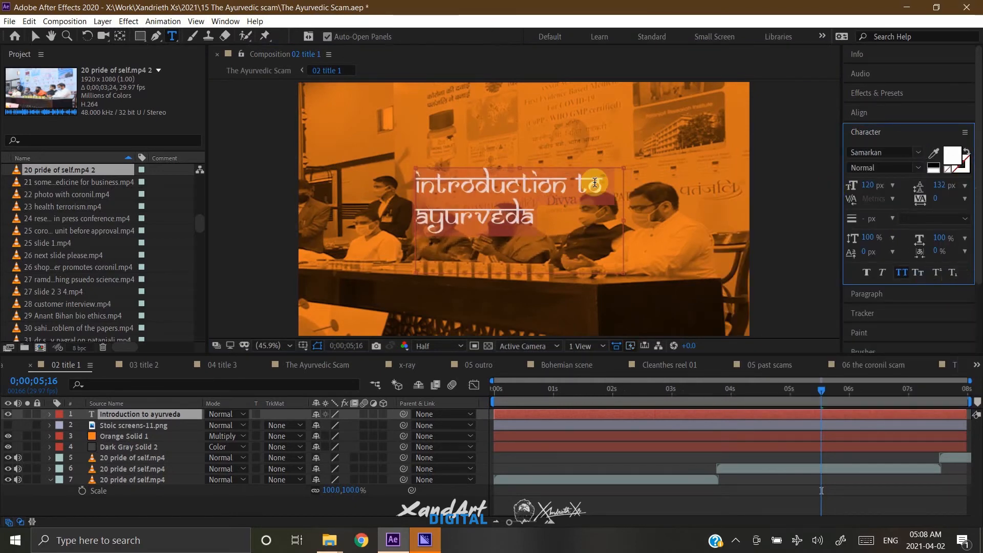
# Break the title before "to" and centre the text layer horizontally and vertically in the composition.
pyautogui.click(576, 183)
pyautogui.press('Return')
pyautogui.click(908, 112)
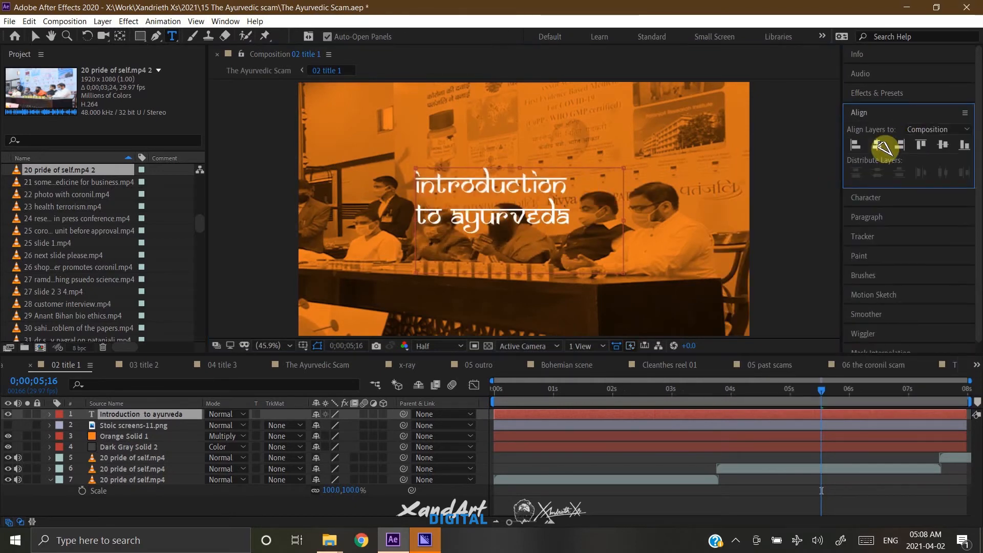
pyautogui.click(877, 144)
pyautogui.click(942, 145)
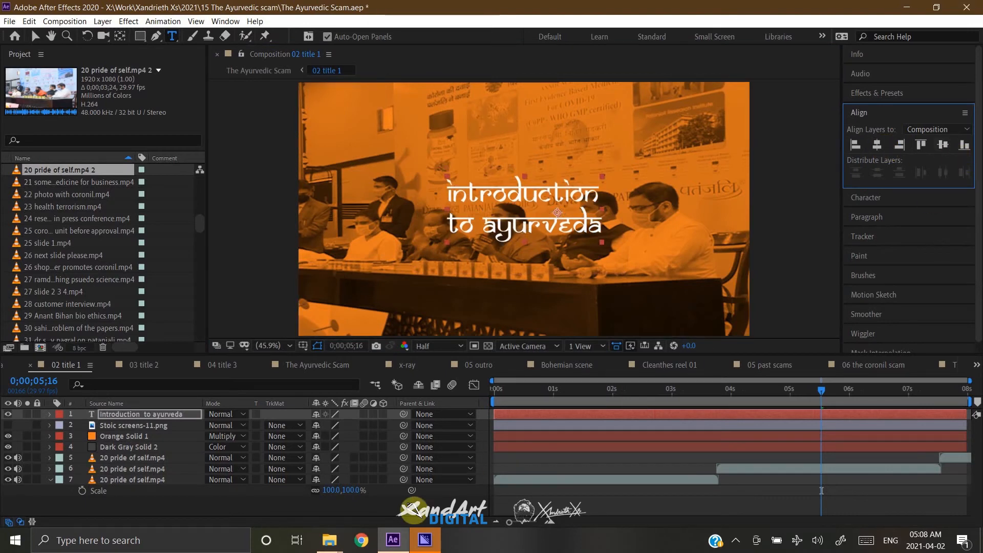
# Step through the composition from its start to check the title's text animation over the tinted clips.
pyautogui.press('Home')
pyautogui.hotkey('shift', 'pagedown')
pyautogui.hotkey('shift', 'pagedown')
pyautogui.hotkey('shift', 'pagedown')
pyautogui.hotkey('shift', 'pagedown')
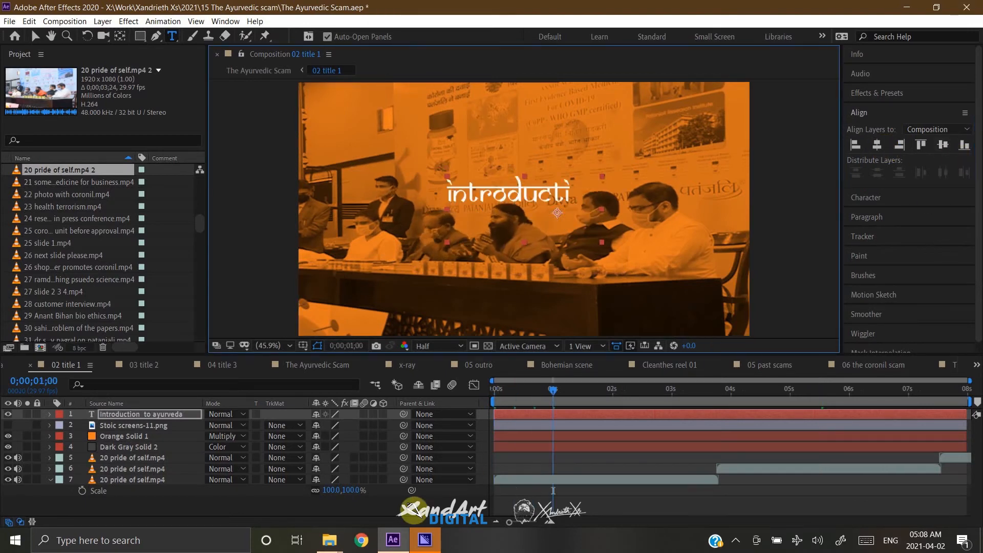
pyautogui.hotkey('shift', 'pagedown')
pyautogui.hotkey('shift', 'pagedown')
pyautogui.hotkey('shift', 'pagedown')
pyautogui.hotkey('shift', 'pagedown')
pyautogui.hotkey('shift', 'pagedown')
pyautogui.hotkey('shift', 'pagedown')
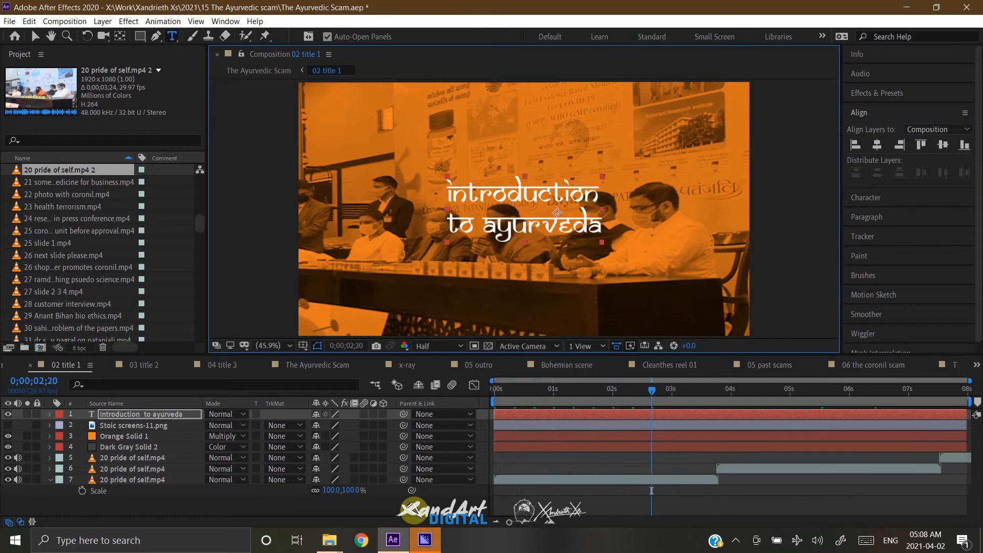
pyautogui.hotkey('shift', 'pagedown')
pyautogui.hotkey('shift', 'pagedown')
pyautogui.hotkey('shift', 'pagedown')
pyautogui.hotkey('shift', 'pagedown')
pyautogui.hotkey('shift', 'pagedown')
pyautogui.hotkey('shift', 'pagedown')
pyautogui.hotkey('shift', 'pagedown')
pyautogui.hotkey('shift', 'pagedown')
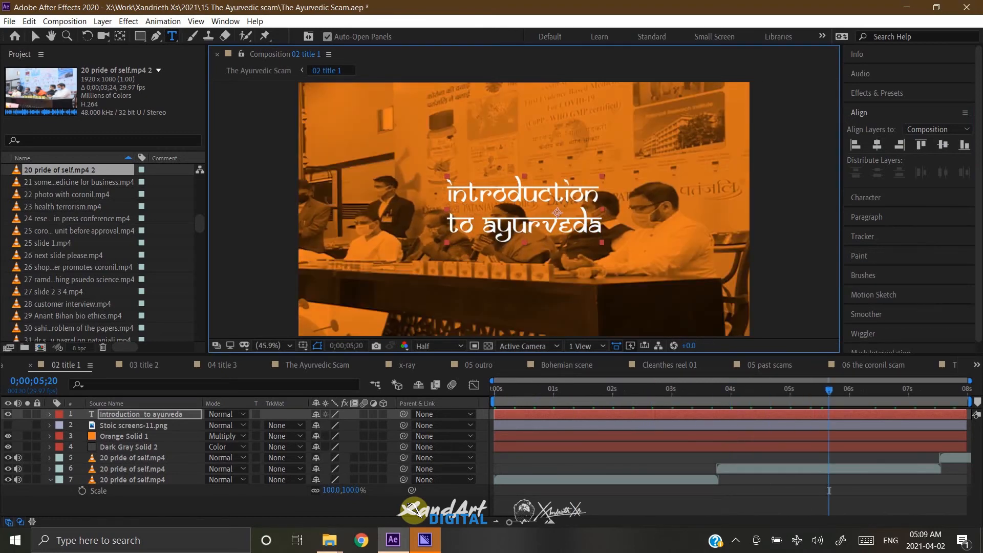
# Delete the third 20 pride of self.mp4 clip at the composition's end and mute the audio of the second one.
pyautogui.click(162, 458)
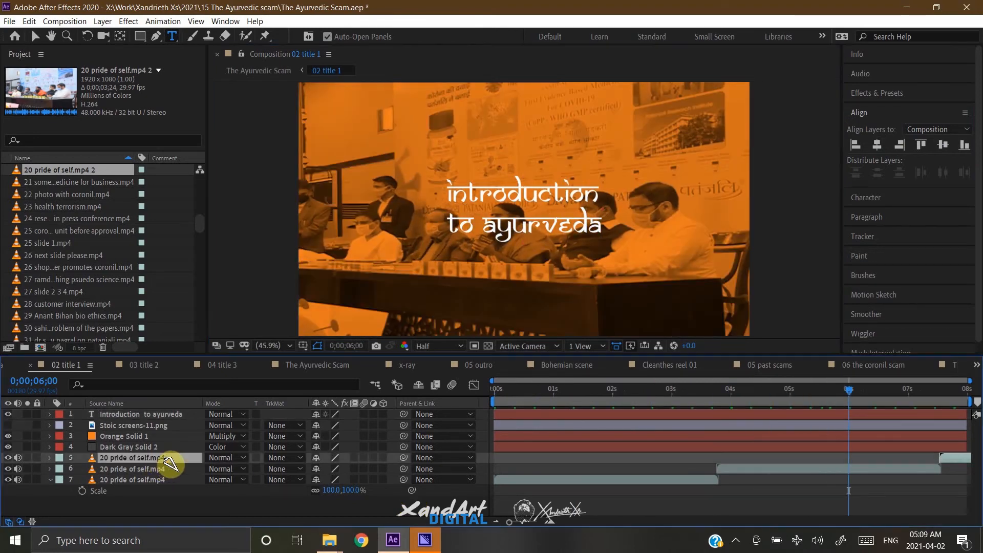
pyautogui.press('Delete')
pyautogui.click(166, 459)
pyautogui.click(18, 457)
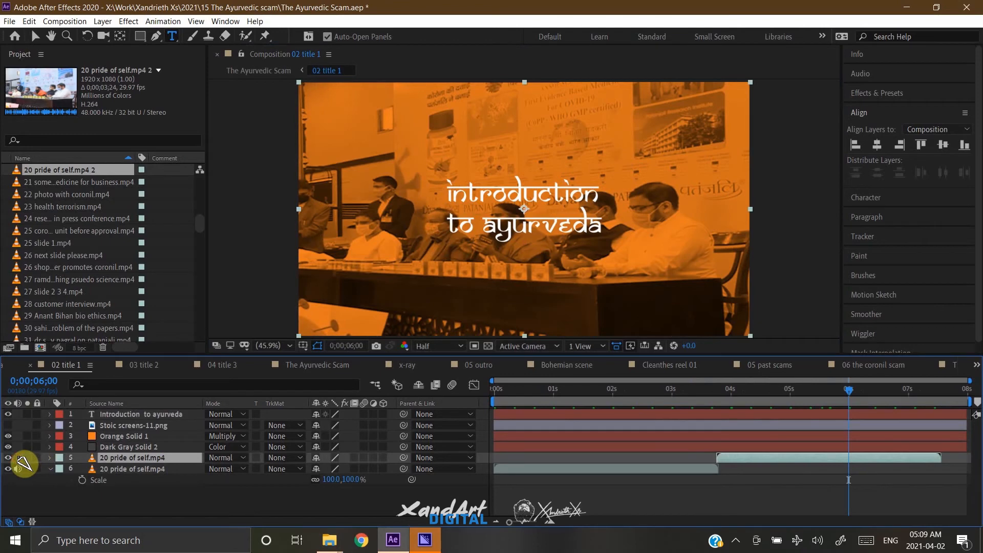
# Time-stretch the second 20 pride of self.mp4 clip to a duration of 0;00;05;00, holding its in-point, and go to its start.
pyautogui.rightClick(151, 460)
pyautogui.moveTo(251, 213)
pyautogui.click(338, 237)
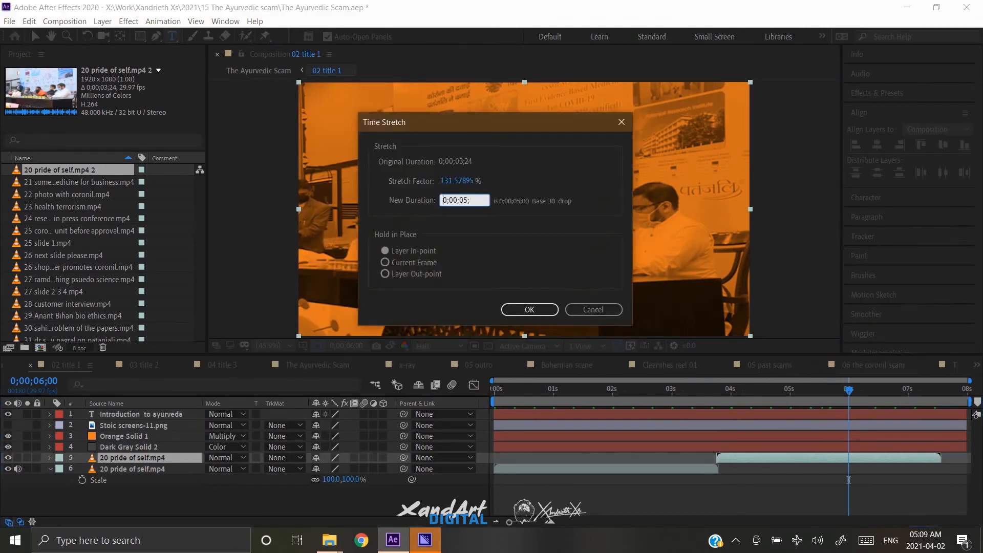
pyautogui.press('Return')
pyautogui.press('i')
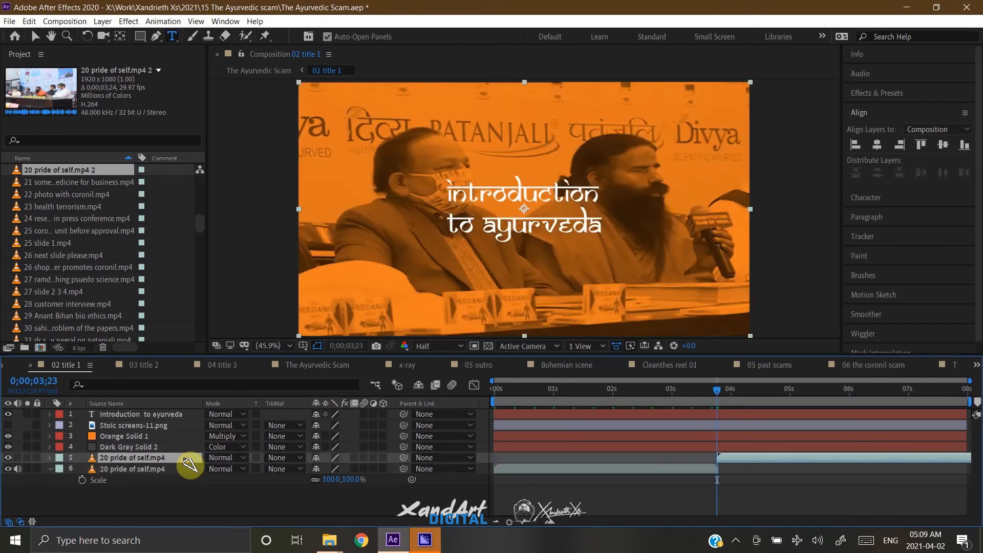
# Save the project and add the 02 title 1 composition to the Adobe Media Encoder queue.
pyautogui.hotkey('ctrl', 's')
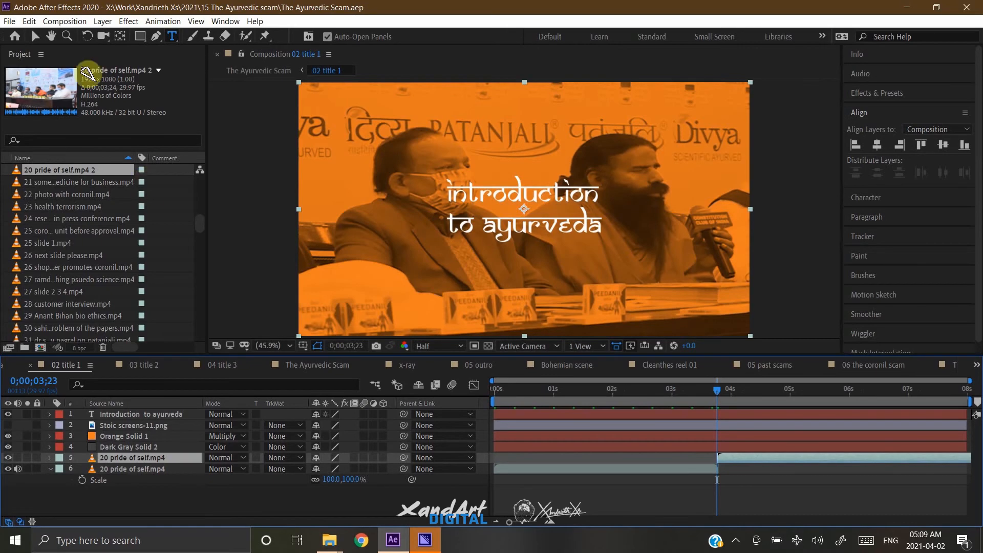
pyautogui.click(9, 21)
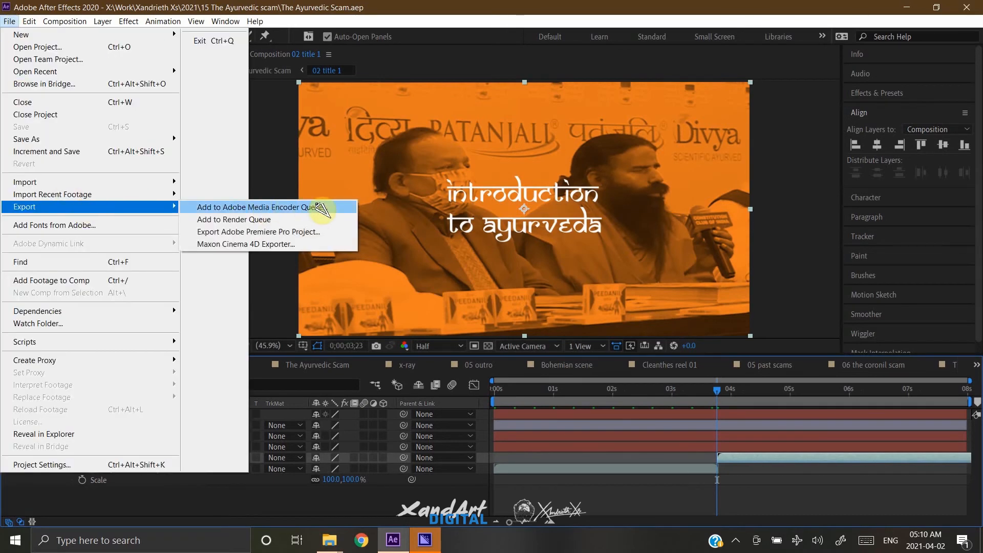
pyautogui.click(423, 498)
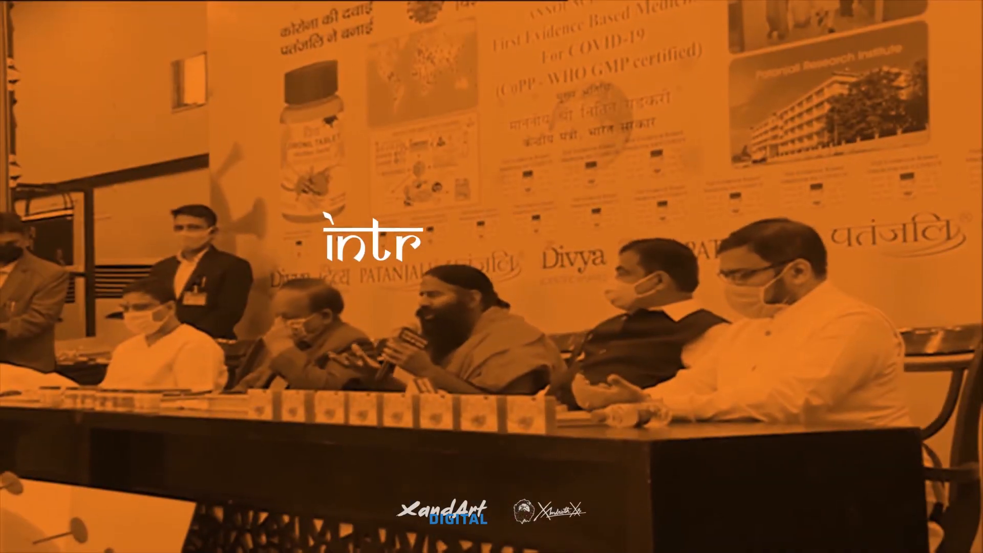